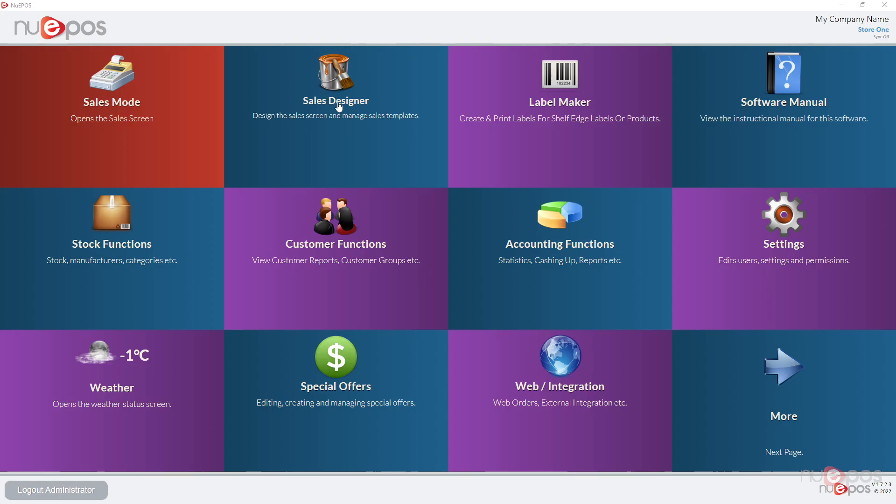
# - Open the Sales Designer and check which function is assigned to the Misc button
pyautogui.click(335, 81)
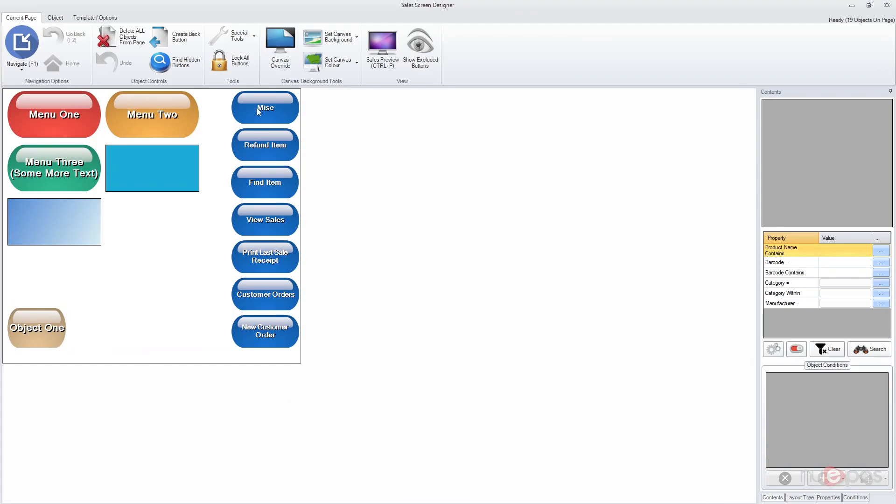
pyautogui.moveTo(218, 99); pyautogui.dragTo(266, 334)
pyautogui.click(203, 325)
pyautogui.click(275, 110)
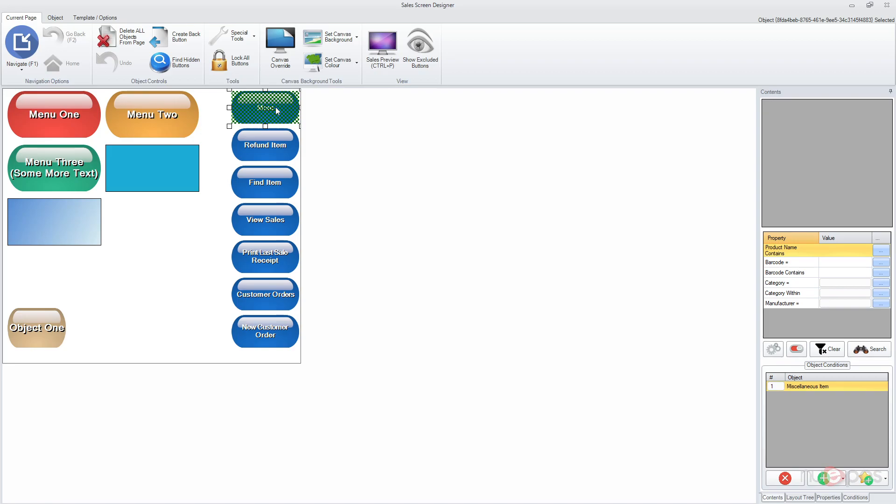
pyautogui.click(214, 201)
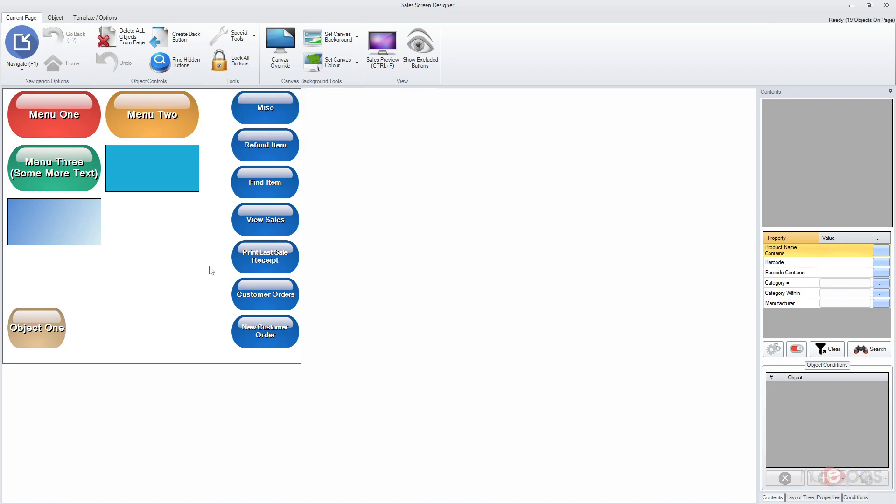
# - Create a glossy blue photo button in the empty space beside the New Customer Order button
pyautogui.click(56, 19)
pyautogui.click(22, 43)
pyautogui.scroll(-3, 526, 246)
pyautogui.scroll(-3, 526, 246)
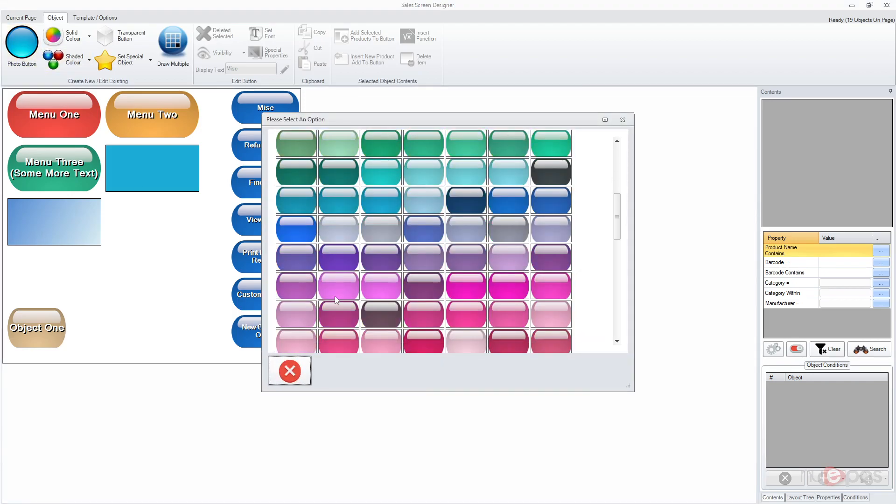
pyautogui.click(293, 230)
pyautogui.moveTo(104, 201); pyautogui.dragTo(202, 354)
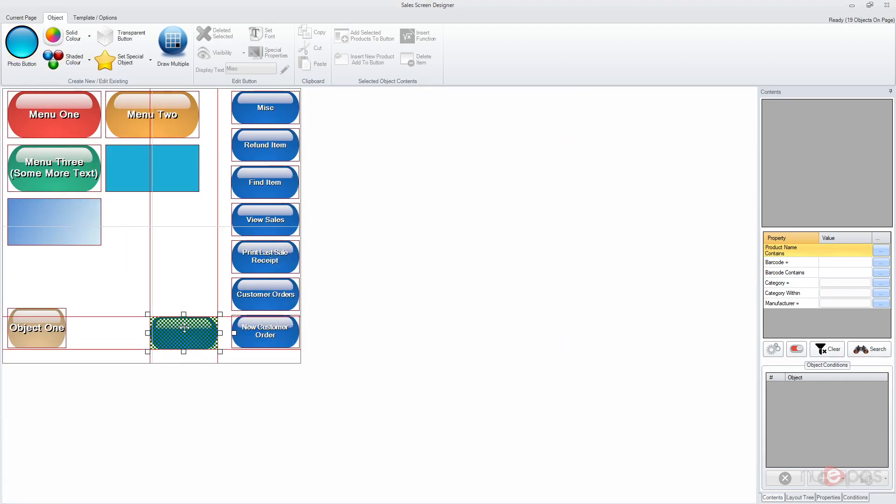
pyautogui.click(128, 335)
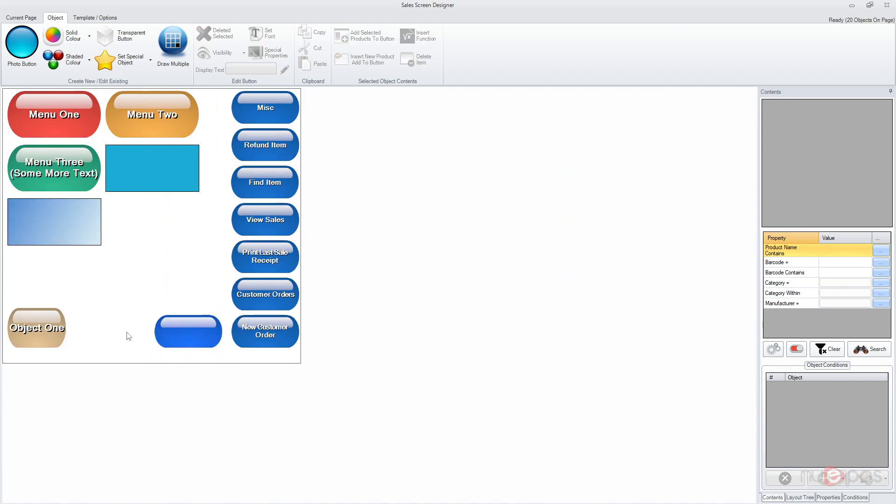
# - Start adding a function to the new blank blue button
pyautogui.click(181, 335)
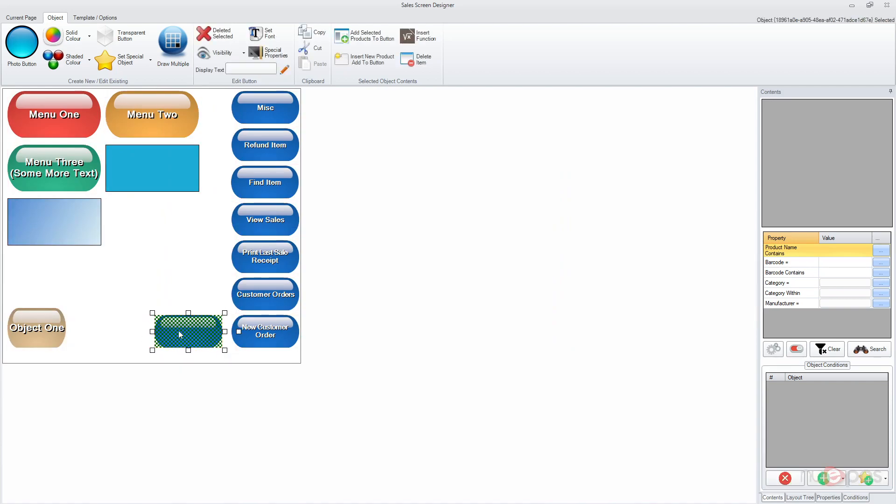
pyautogui.click(883, 479)
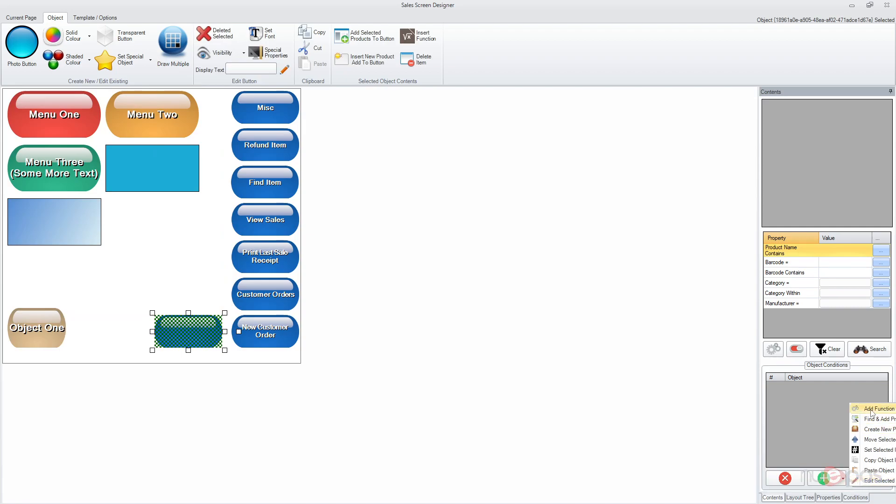
pyautogui.click(465, 46)
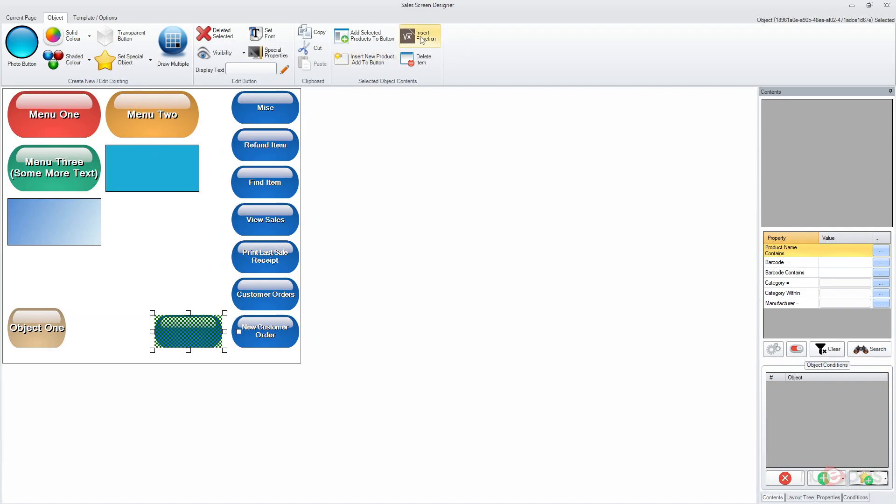
pyautogui.click(856, 478)
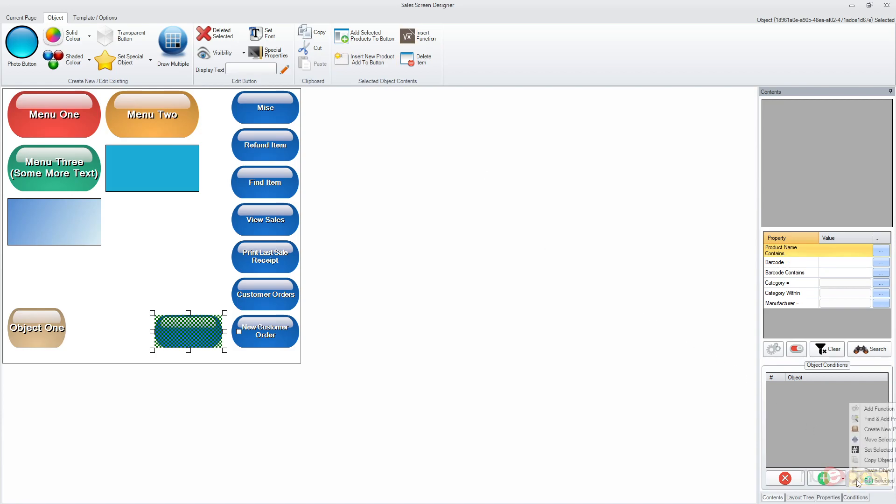
pyautogui.click(868, 408)
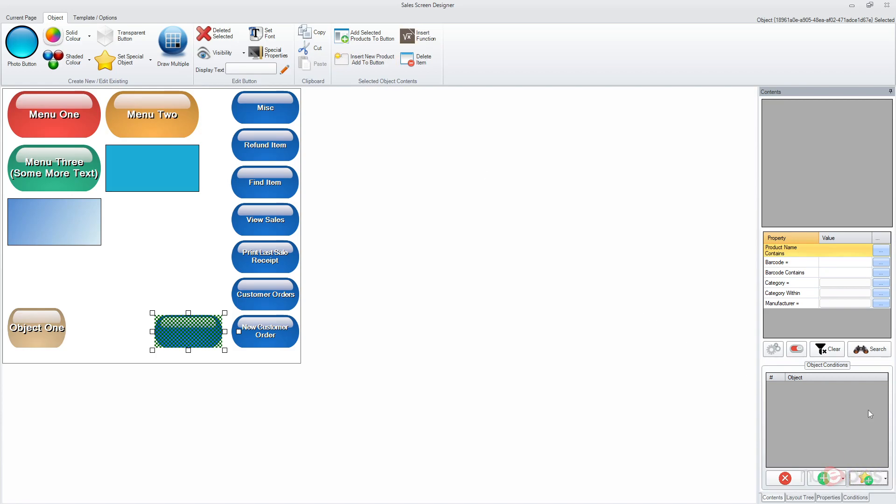
# - Search the available functions for "web page" and select Open Web Page
pyautogui.moveTo(616, 161)
pyautogui.mouseDown()
pyautogui.moveTo(619, 229)
pyautogui.moveTo(616, 159)
pyautogui.mouseUp()
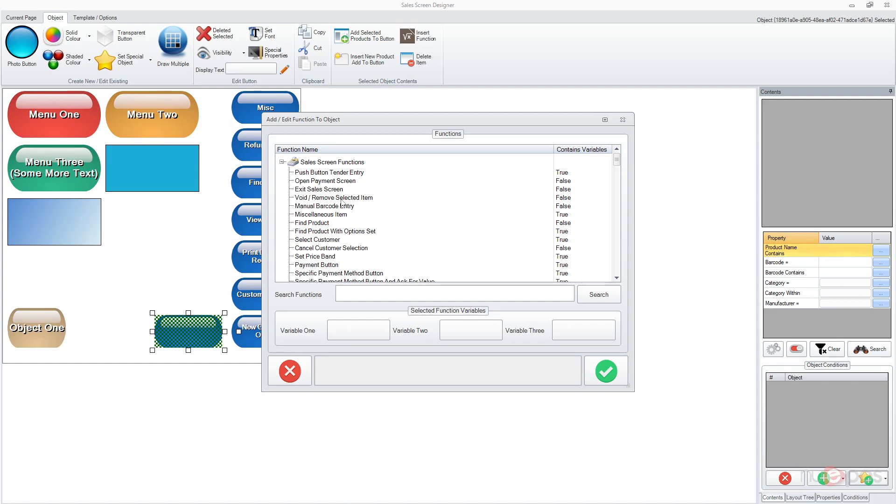
pyautogui.scroll(-5, 343, 204)
pyautogui.scroll(5, 354, 204)
pyautogui.scroll(-3, 354, 206)
pyautogui.scroll(-8, 348, 202)
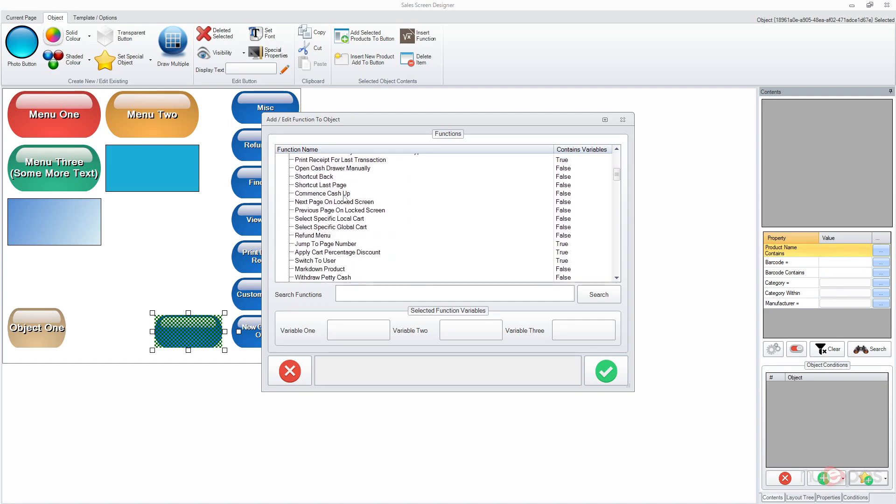
pyautogui.scroll(12, 362, 203)
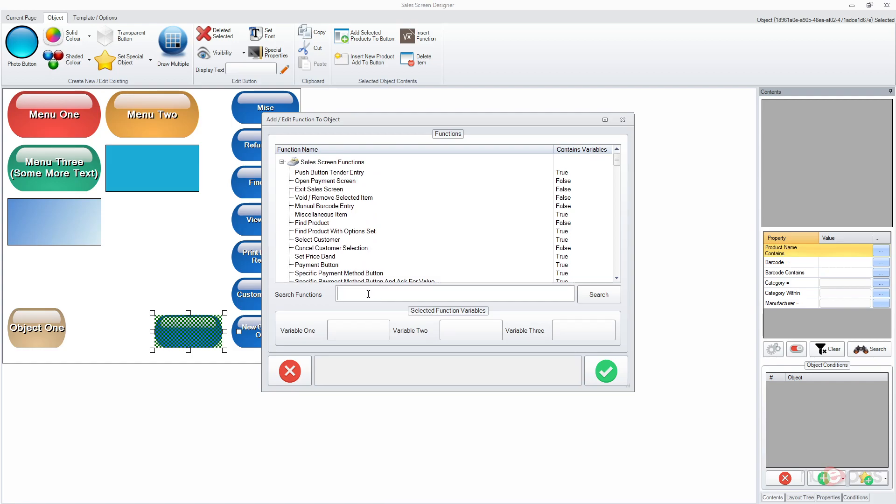
pyautogui.write('web page')
pyautogui.press('Return')
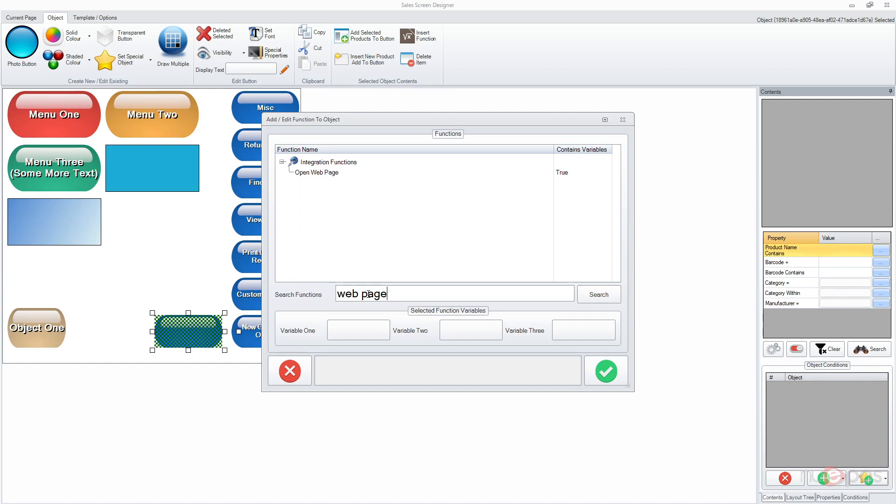
pyautogui.click(327, 173)
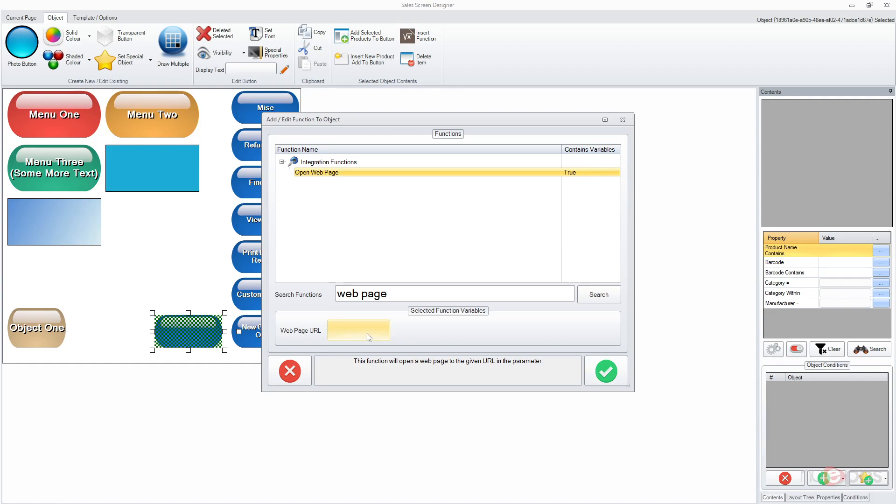
pyautogui.click(332, 336)
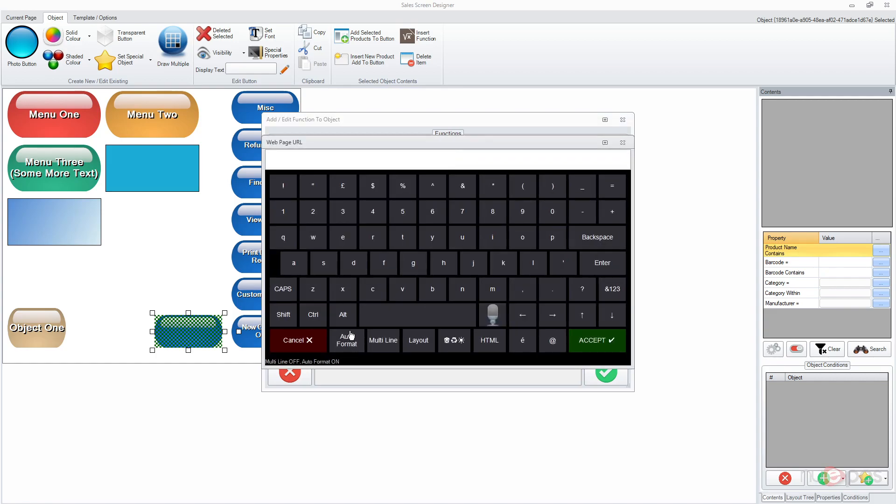
pyautogui.click(350, 336)
pyautogui.write('https://www.google.com')
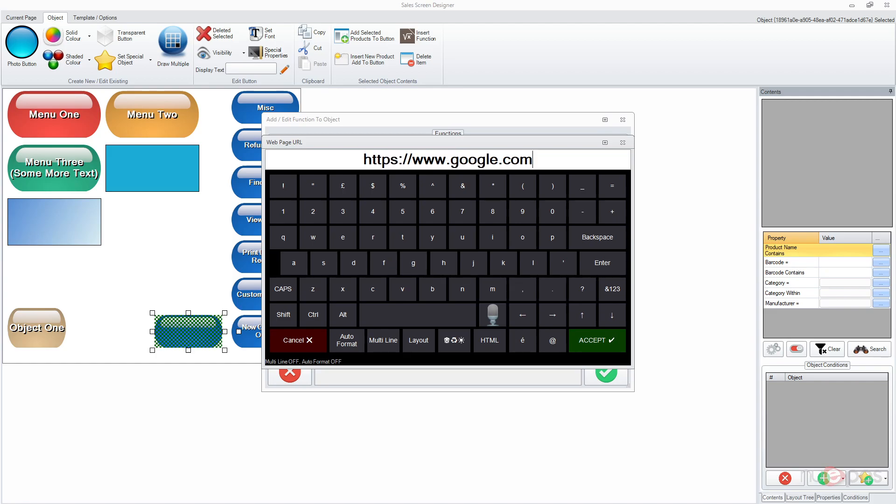
pyautogui.press('Return')
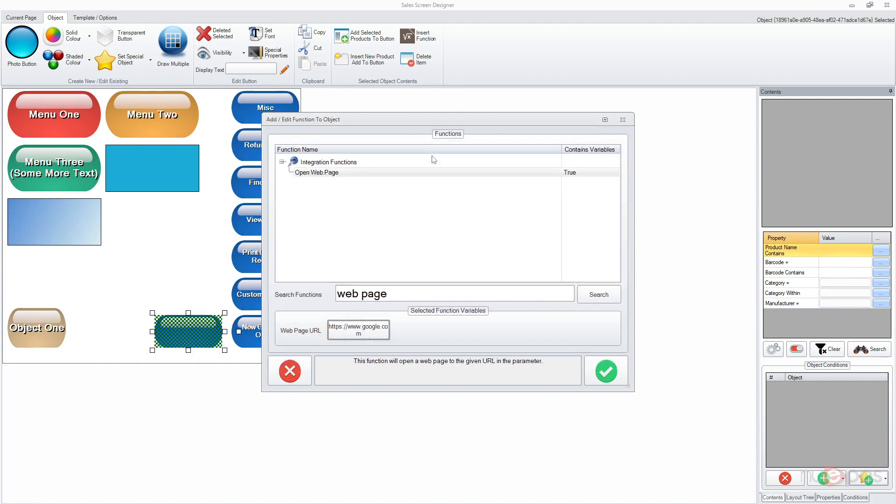
pyautogui.click(609, 372)
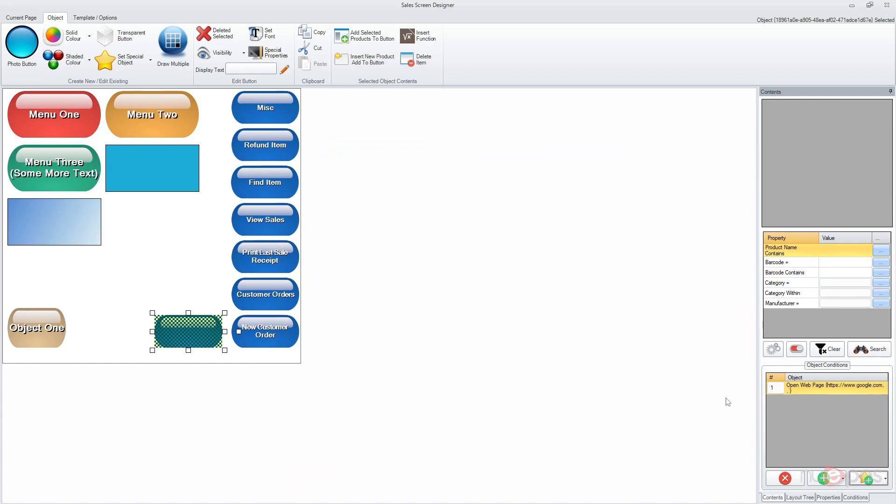
pyautogui.click(807, 385)
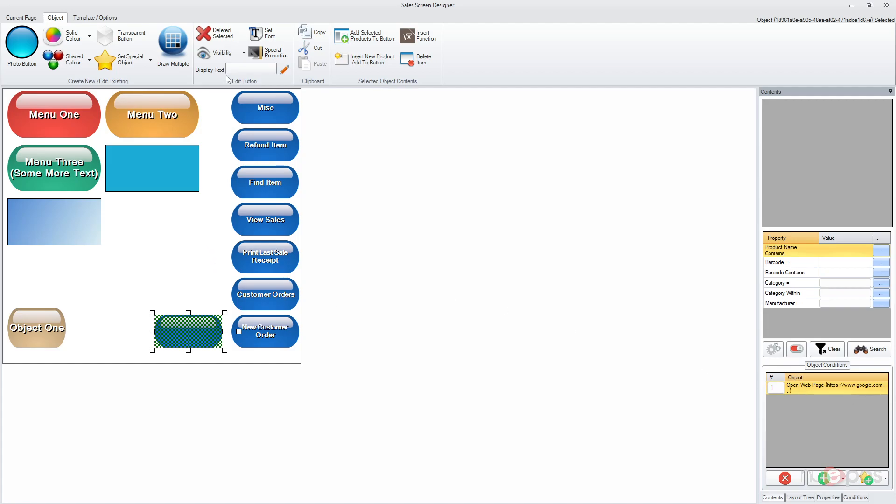
# - Set the new blue button's display text to "Open Google"
pyautogui.click(239, 71)
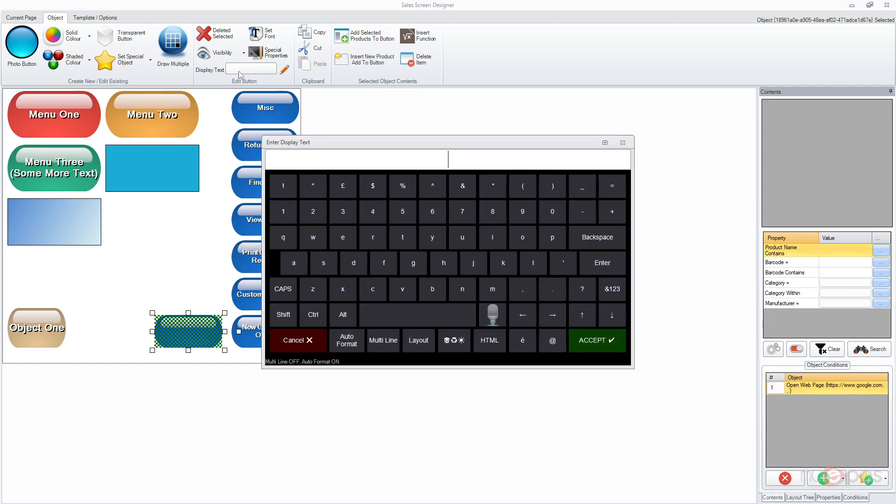
pyautogui.write('Open Google')
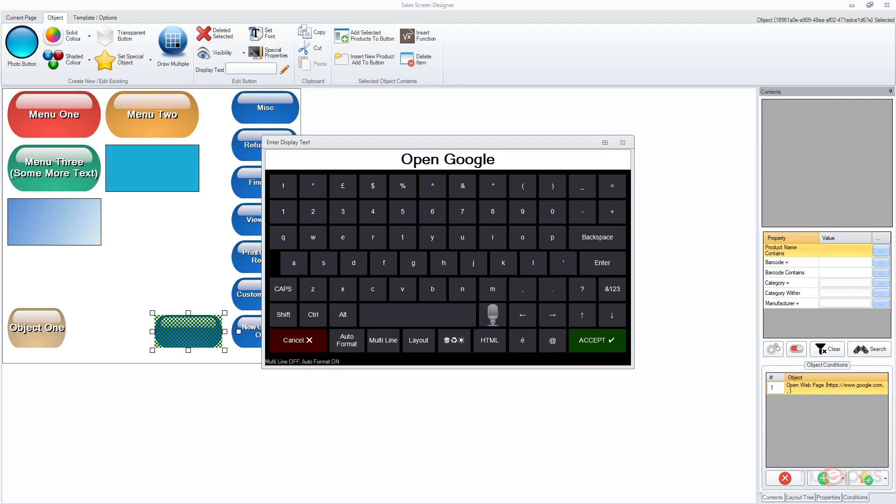
pyautogui.press('Return')
pyautogui.click(164, 286)
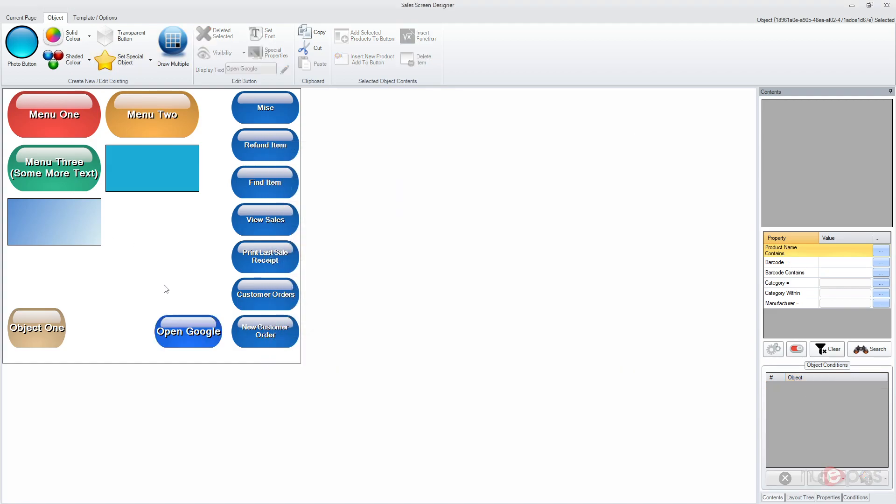
# - Set the font size of the Open Google button's text to 12
pyautogui.click(180, 335)
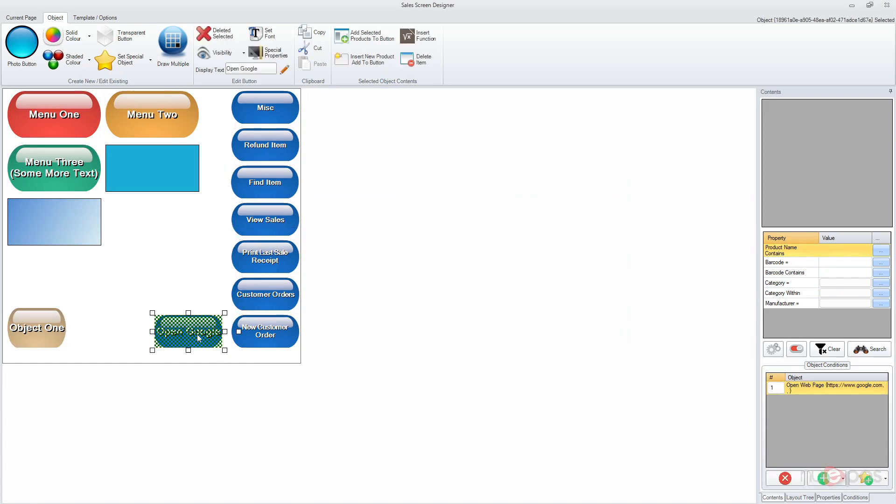
pyautogui.rightClick(198, 337)
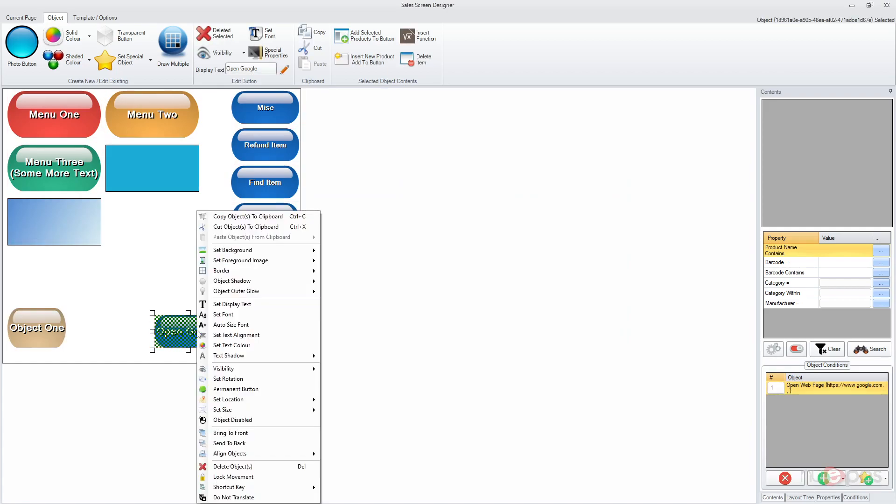
pyautogui.click(260, 315)
pyautogui.click(500, 153)
pyautogui.click(500, 154)
pyautogui.click(488, 158)
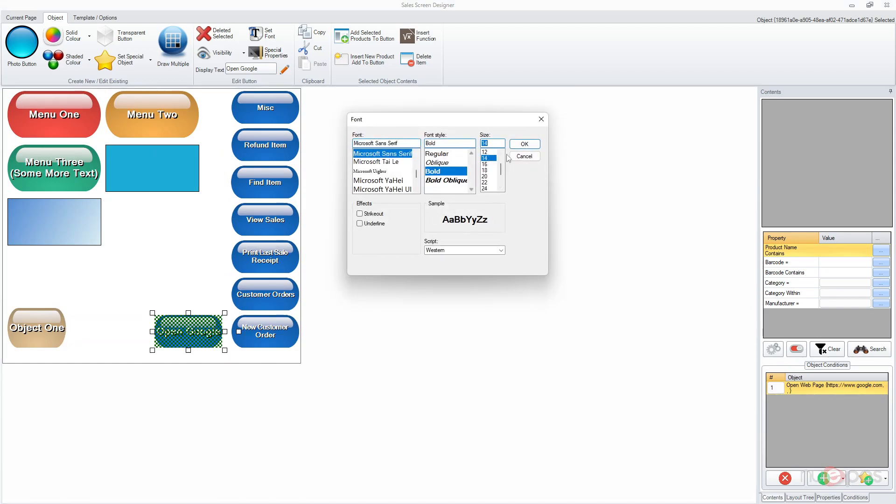
pyautogui.click(525, 145)
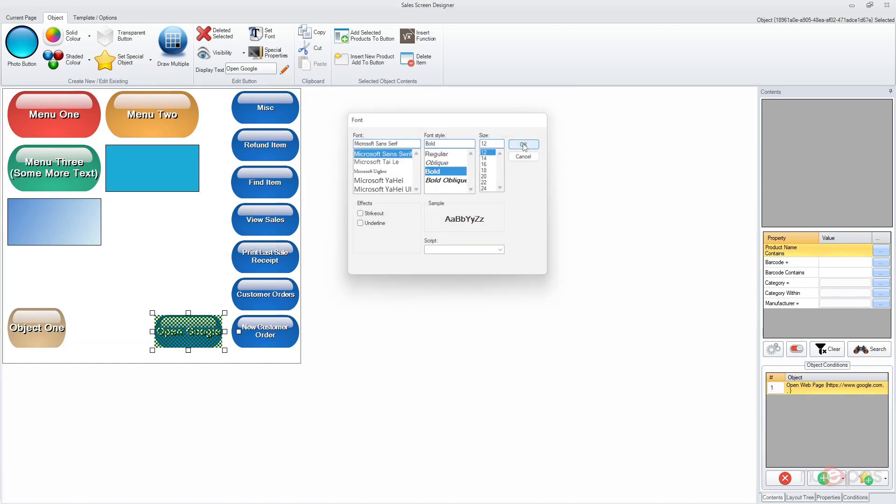
pyautogui.click(177, 235)
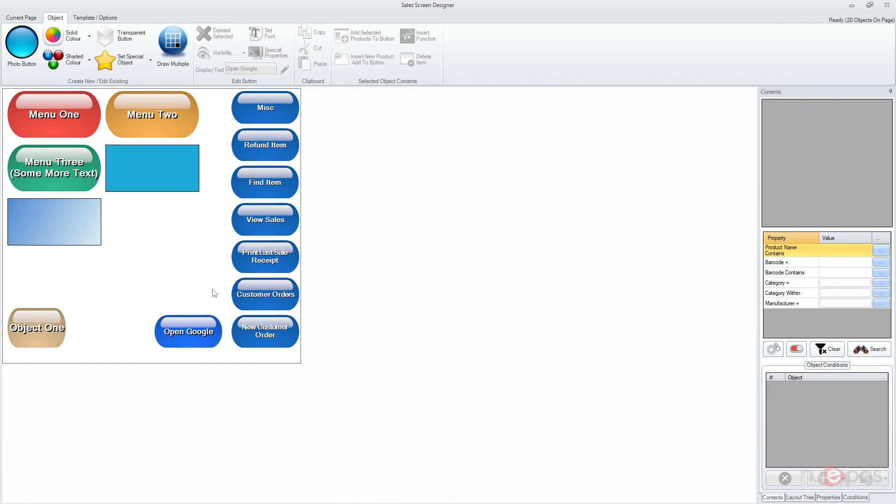
# - Close the designer, enter Sales Mode and void Object Example 1 items from the current sale
pyautogui.click(886, 6)
pyautogui.click(109, 105)
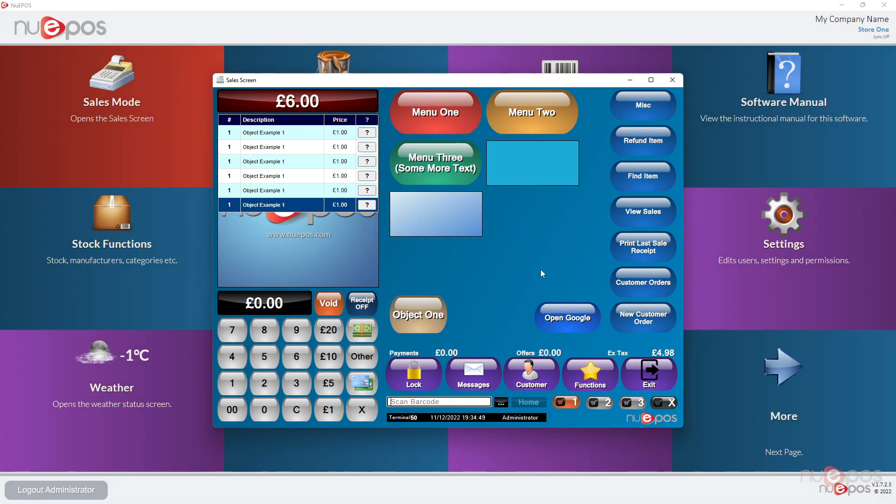
pyautogui.click(328, 304)
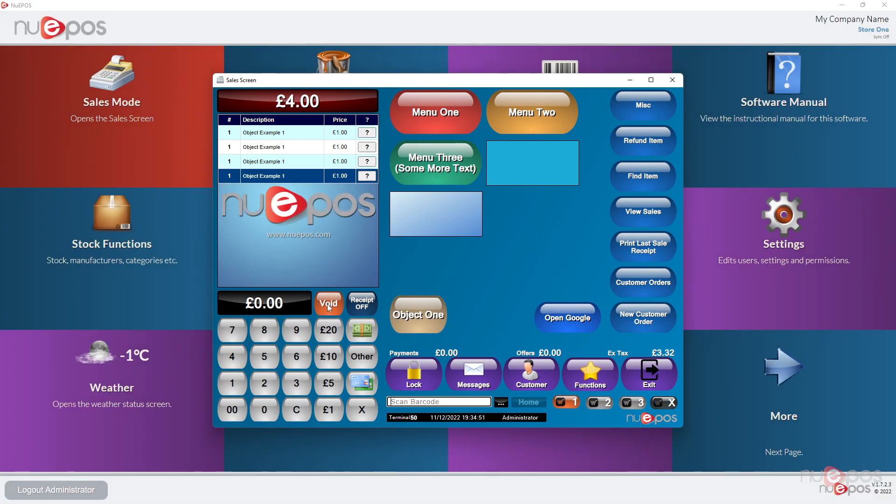
# - Test the Open Google button on the sales screen and accept all of Google's cookies in the web browser dialog
pyautogui.click(564, 320)
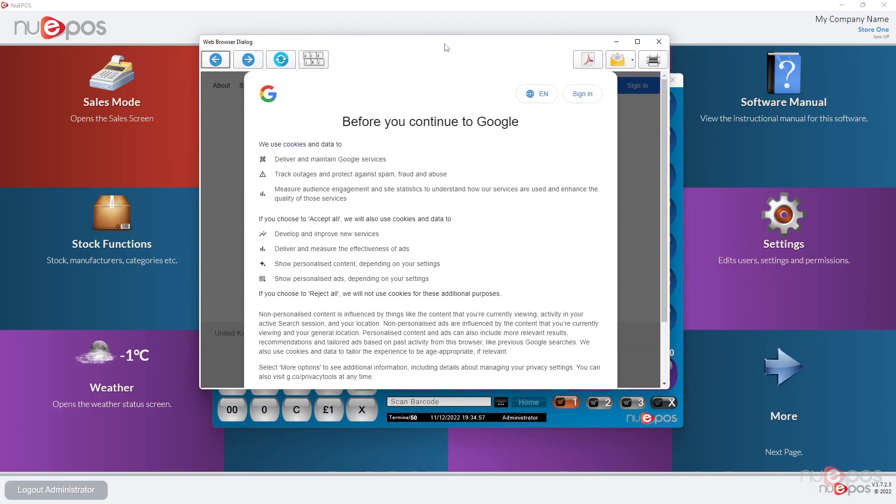
pyautogui.doubleClick(446, 47)
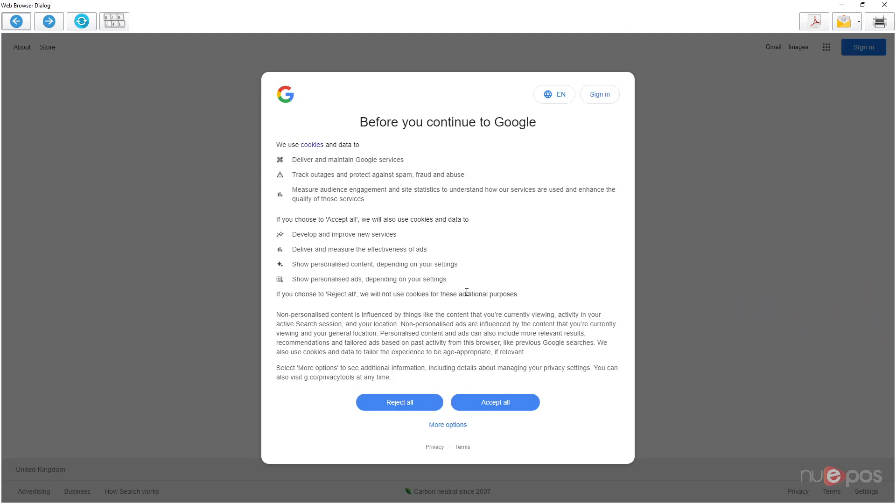
pyautogui.click(512, 403)
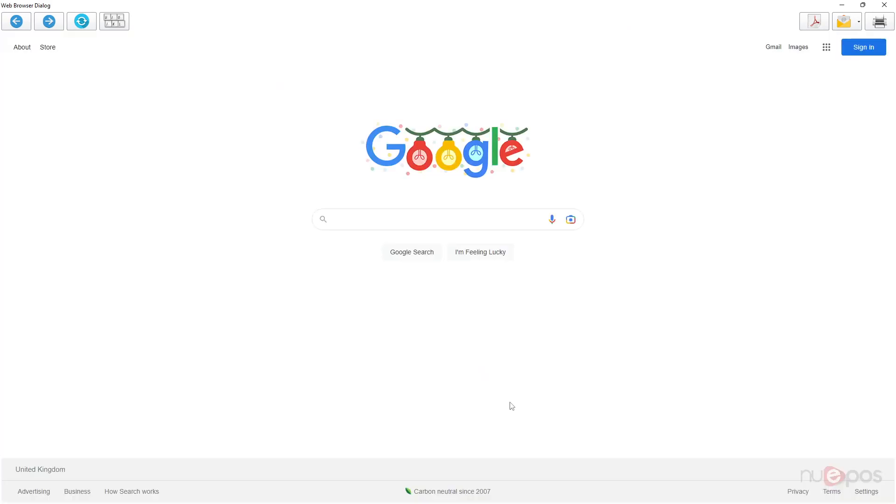
pyautogui.doubleClick(750, 10)
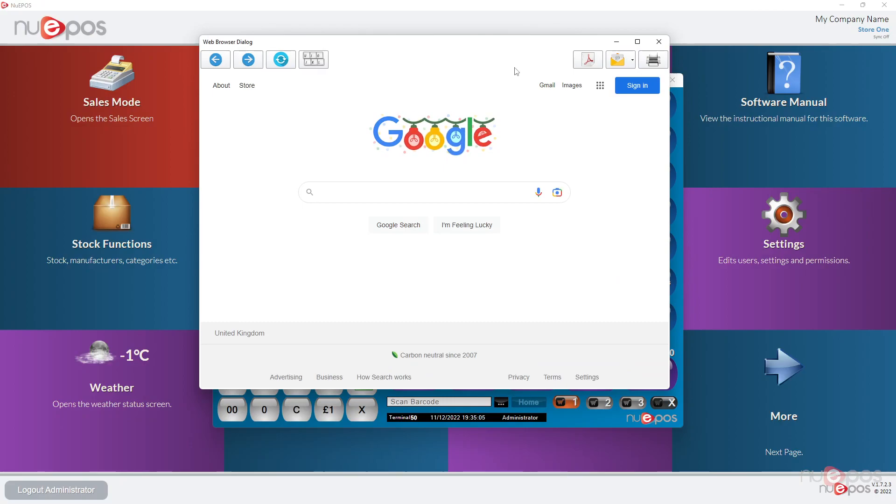
# - Try Google's search field, then close the web browser dialog and exit the sales screen
pyautogui.click(343, 192)
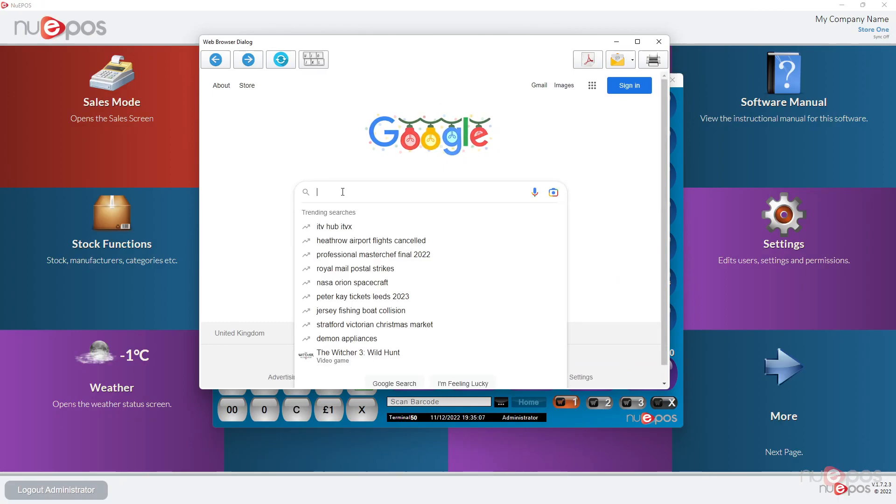
pyautogui.click(260, 189)
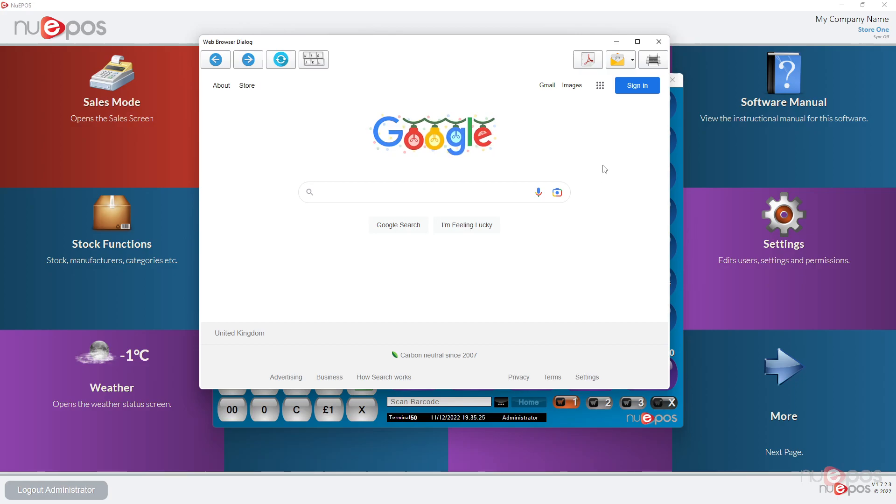
pyautogui.click(659, 42)
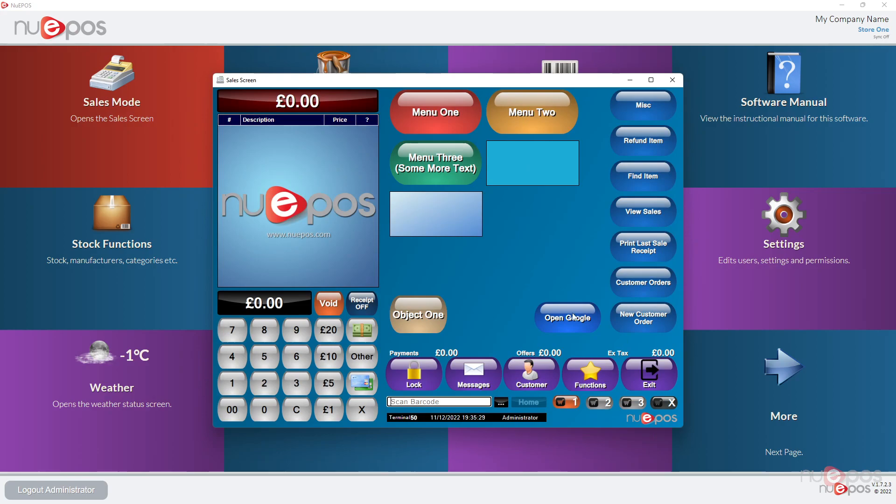
pyautogui.click(637, 374)
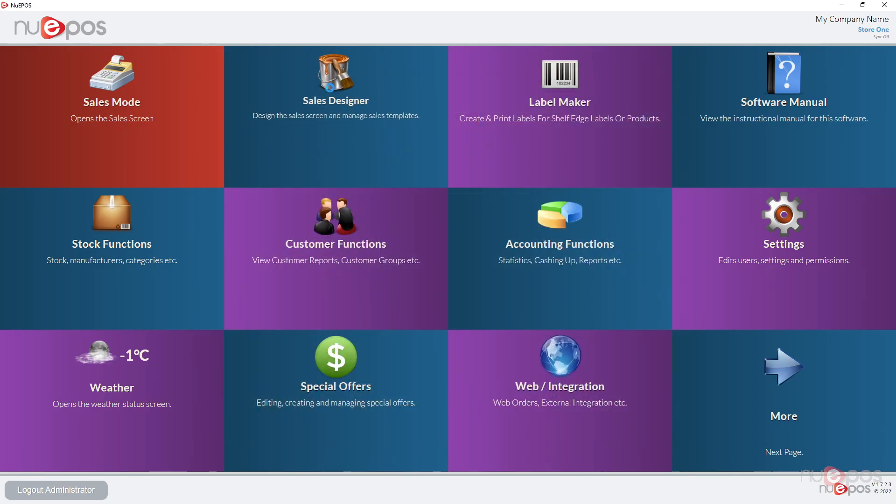
# - Open the Sales Designer and place a new green button directly above the Open Google button
pyautogui.click(330, 128)
pyautogui.click(186, 328)
pyautogui.click(175, 275)
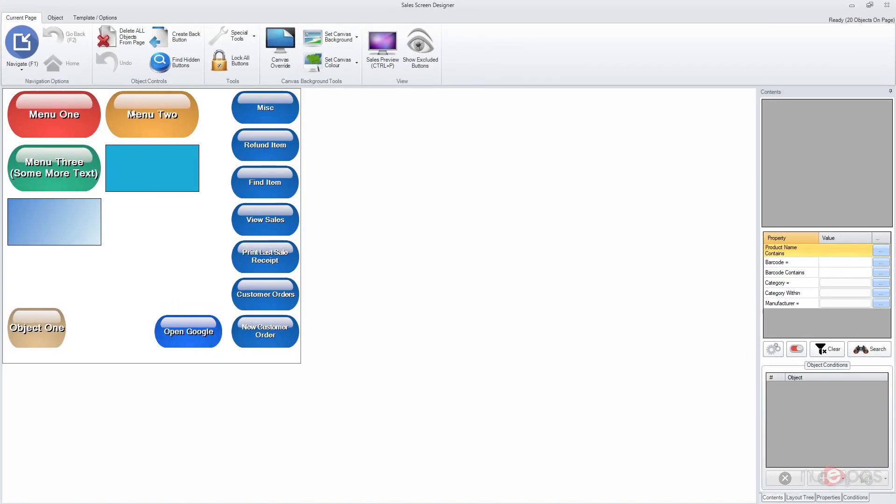
pyautogui.click(52, 18)
pyautogui.click(22, 44)
pyautogui.scroll(-1, 434, 302)
pyautogui.click(421, 274)
pyautogui.moveTo(65, 154); pyautogui.dragTo(171, 288)
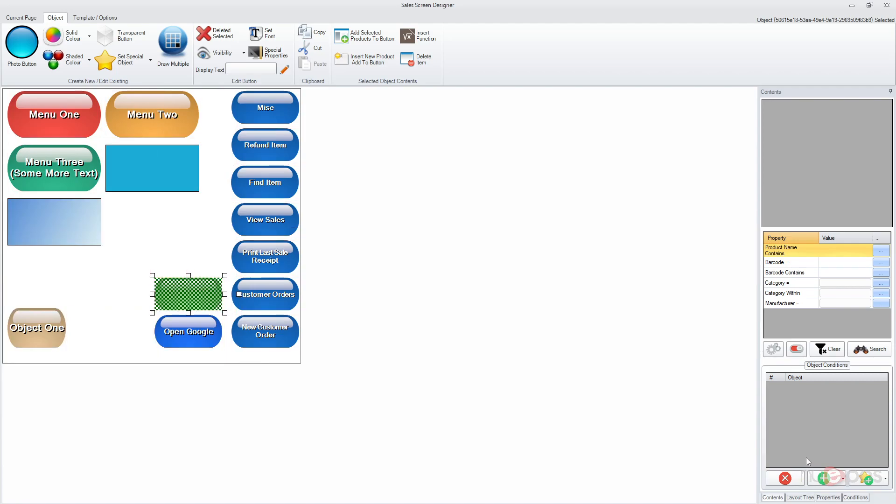
# - Start adding a function to the new green button and search the available functions for "percentage"
pyautogui.click(874, 484)
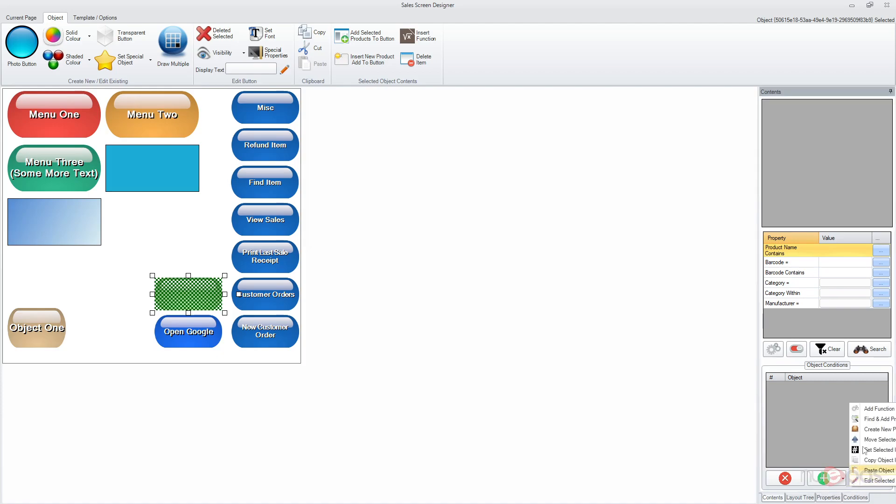
pyautogui.click(871, 411)
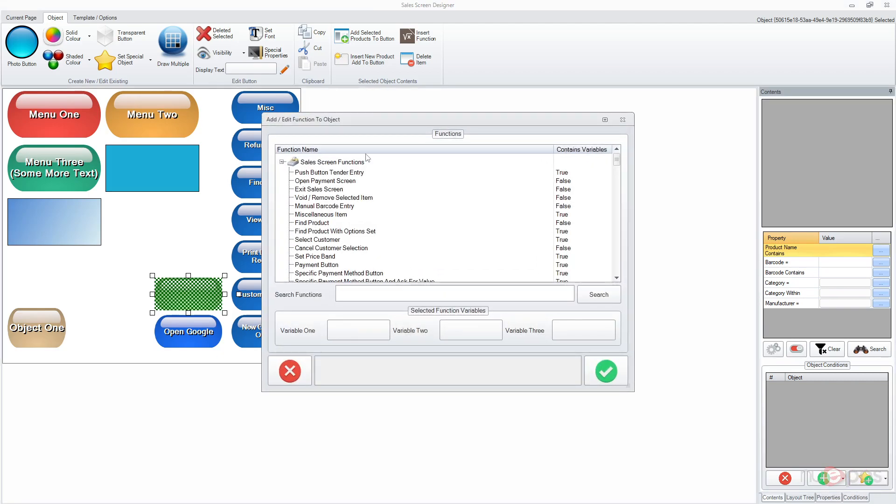
pyautogui.scroll(-1, 337, 183)
pyautogui.scroll(1, 333, 189)
pyautogui.scroll(-1, 335, 197)
pyautogui.scroll(-2, 330, 231)
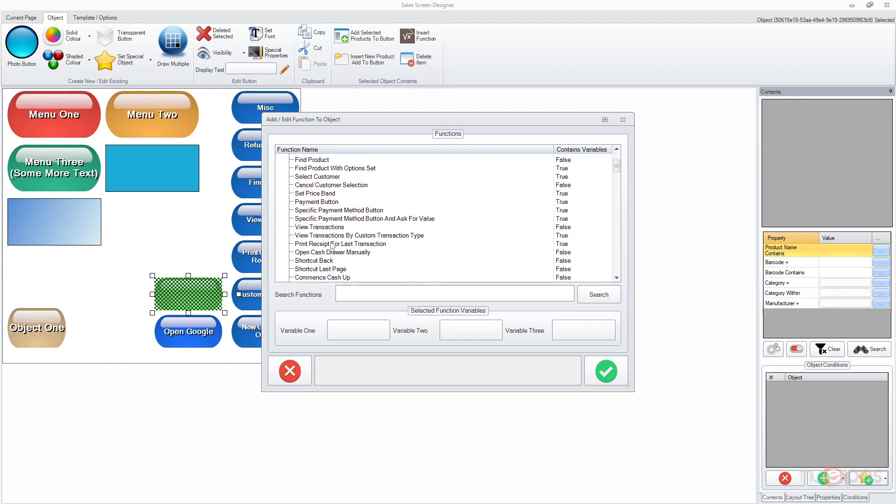
pyautogui.scroll(-1, 332, 245)
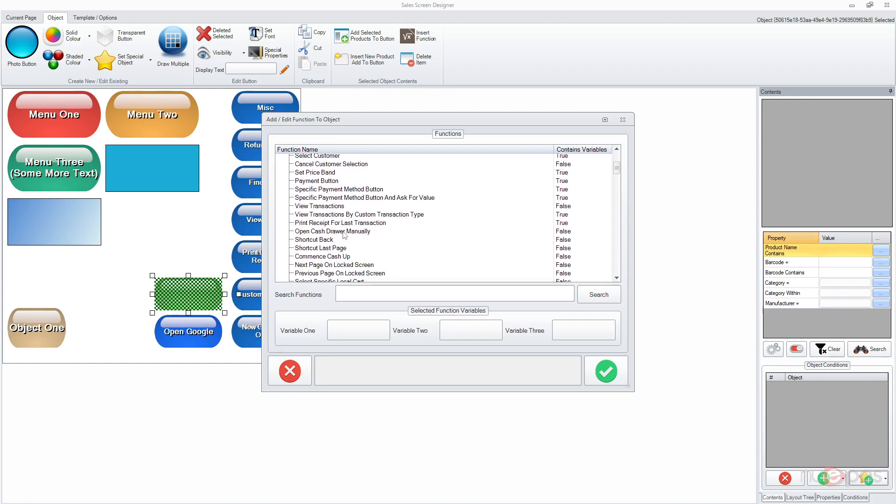
pyautogui.scroll(-1, 340, 241)
pyautogui.scroll(-3, 340, 237)
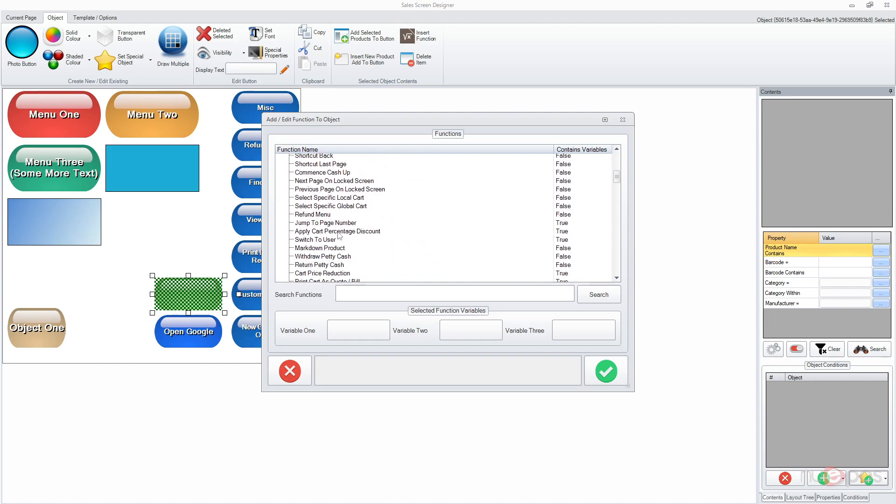
pyautogui.scroll(-1, 325, 256)
pyautogui.scroll(-2, 326, 252)
pyautogui.click(382, 297)
pyautogui.write('percentage')
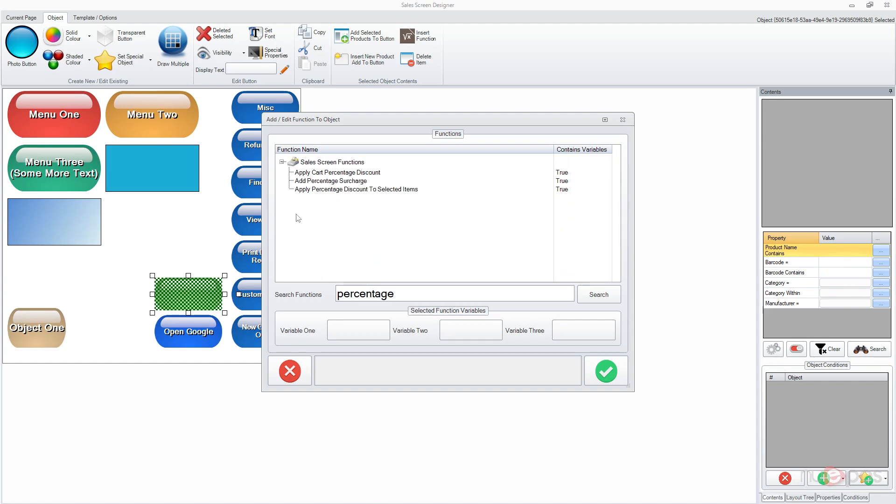
# - Assign the Apply Cart Percentage Discount function to the button with a discount value of 10
pyautogui.click(329, 174)
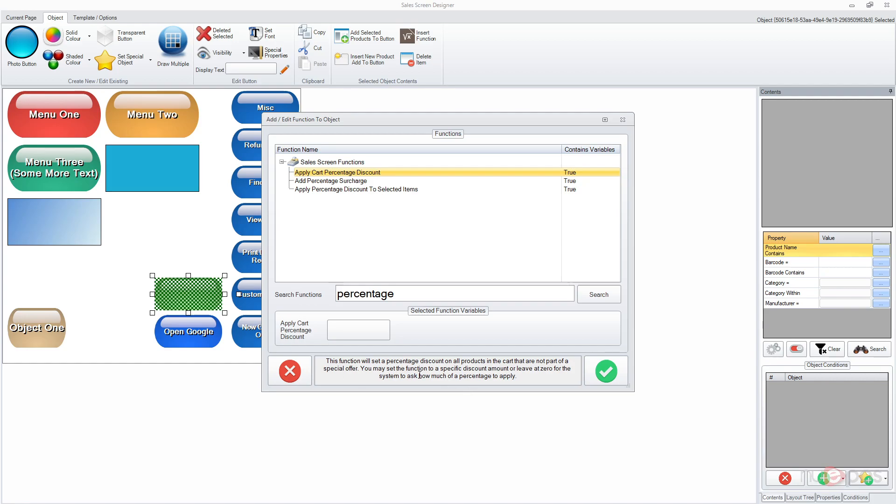
pyautogui.click(526, 374)
pyautogui.click(564, 383)
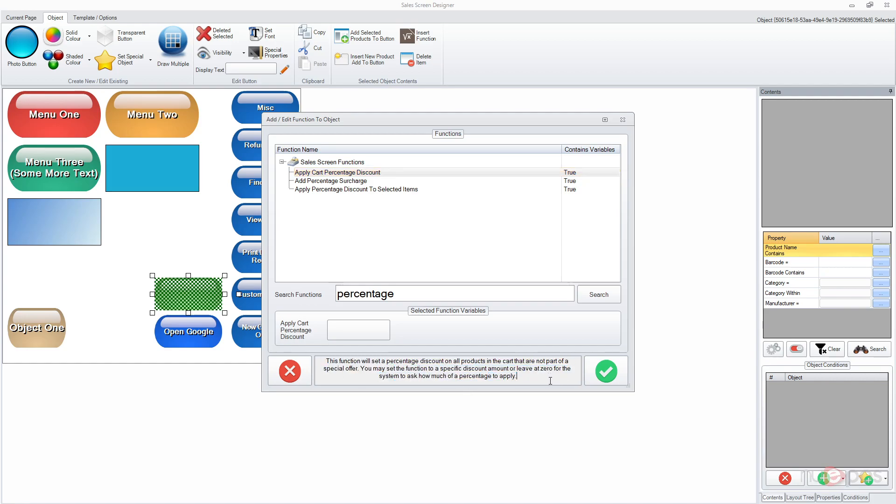
pyautogui.click(372, 337)
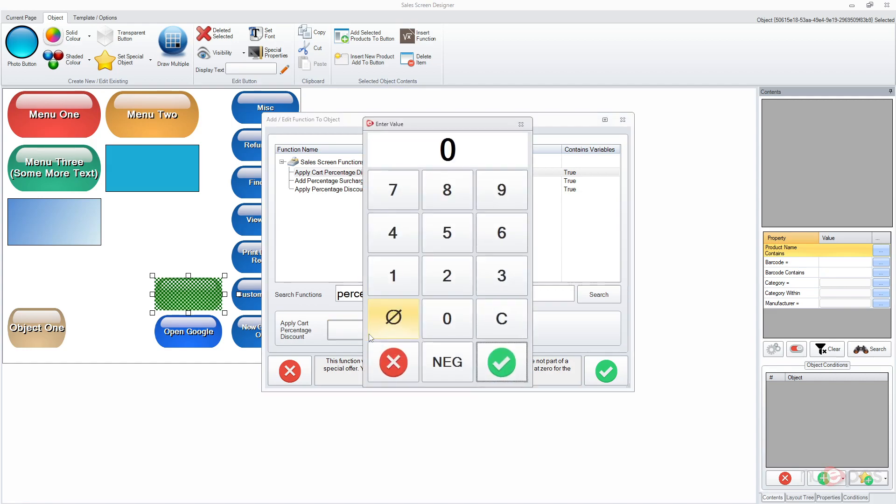
pyautogui.write('10')
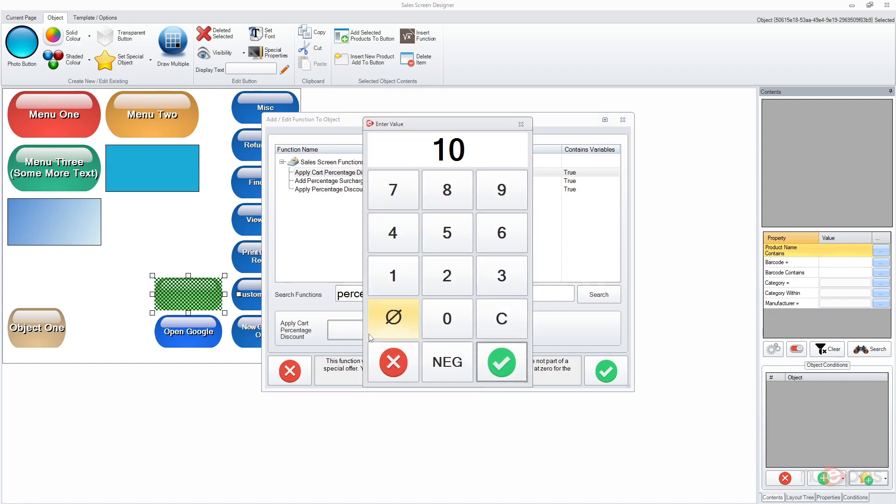
pyautogui.press('Return')
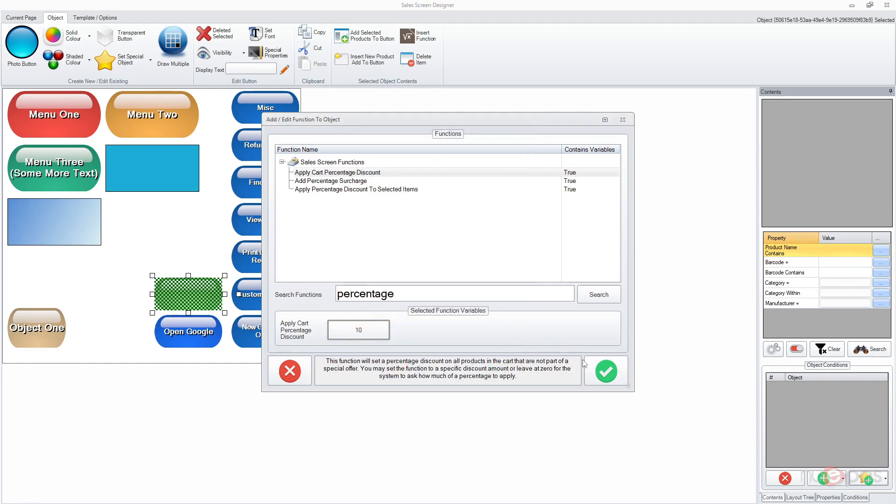
pyautogui.click(606, 371)
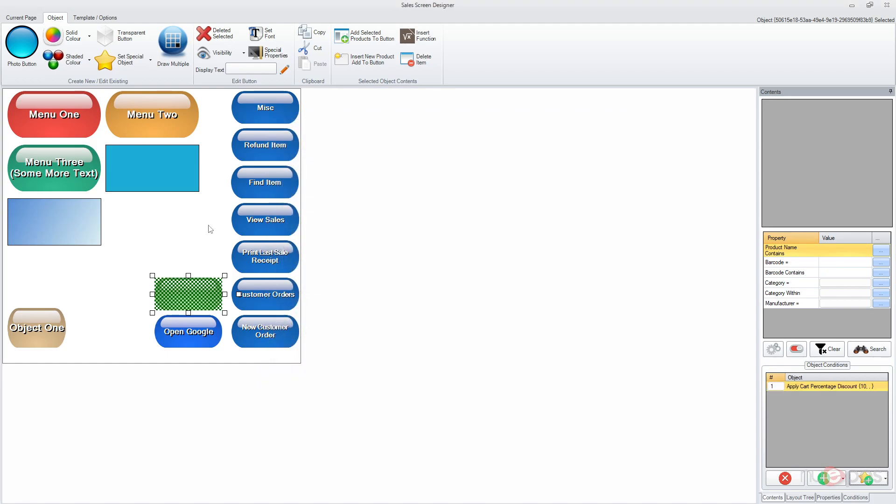
# - Set the green button's display text to "Apply 10% Discount" and deselect the button
pyautogui.click(253, 68)
pyautogui.write('Apply 10')
pyautogui.press('BackSpace')
pyautogui.write('5')
pyautogui.press('BackSpace')
pyautogui.write('% Discount')
pyautogui.press('Return')
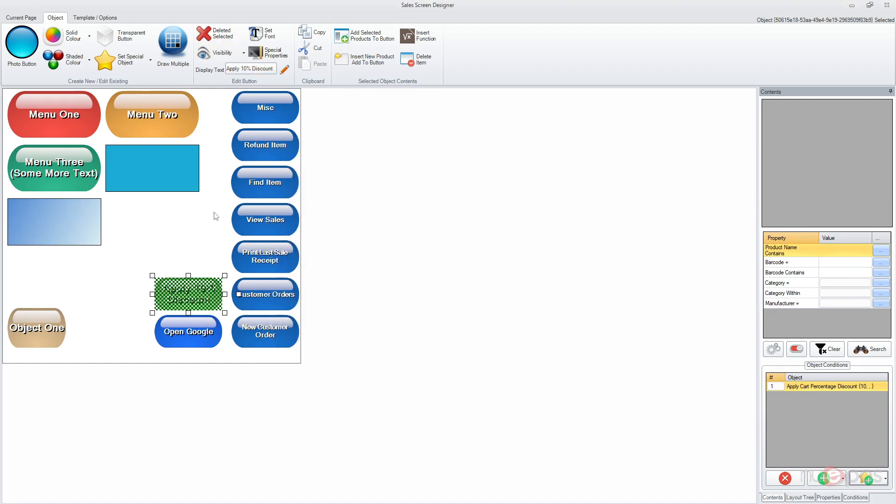
pyautogui.click(225, 278)
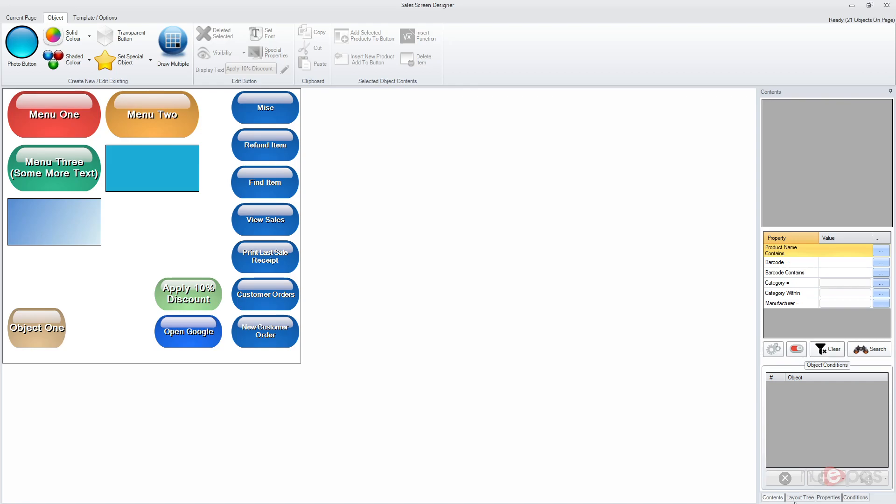
# - Browse Menu One and its More Options and Next Page subpages through the layout tree
pyautogui.click(39, 19)
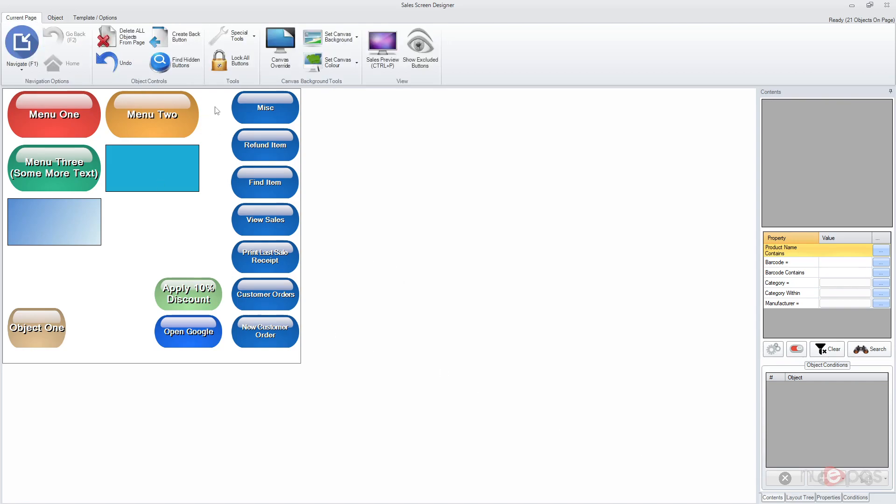
pyautogui.click(800, 497)
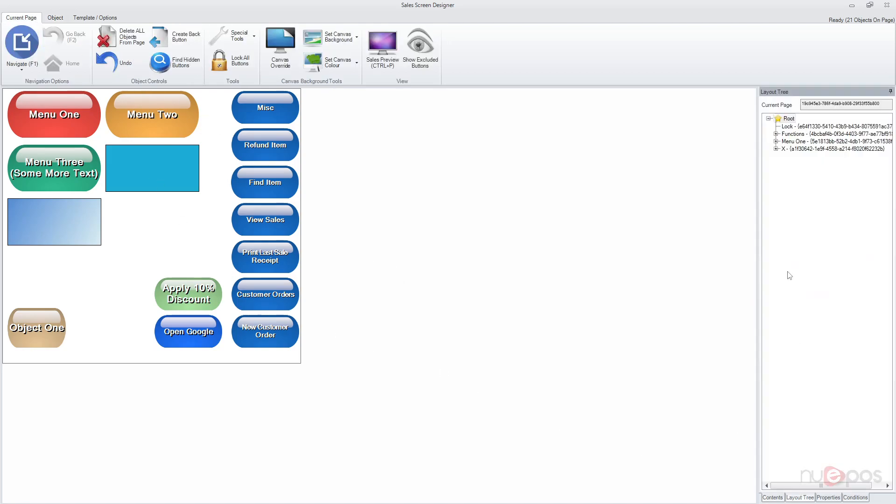
pyautogui.click(776, 141)
pyautogui.click(800, 155)
pyautogui.click(800, 148)
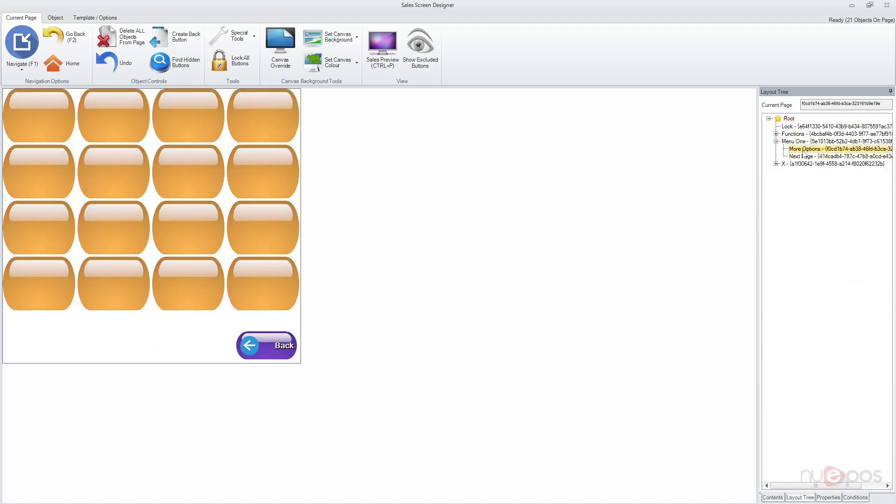
pyautogui.click(793, 141)
pyautogui.click(799, 156)
# - Open the Functions page from the layout tree and inspect the contents of its Percentage Discount button
pyautogui.click(776, 163)
pyautogui.click(775, 134)
pyautogui.click(800, 134)
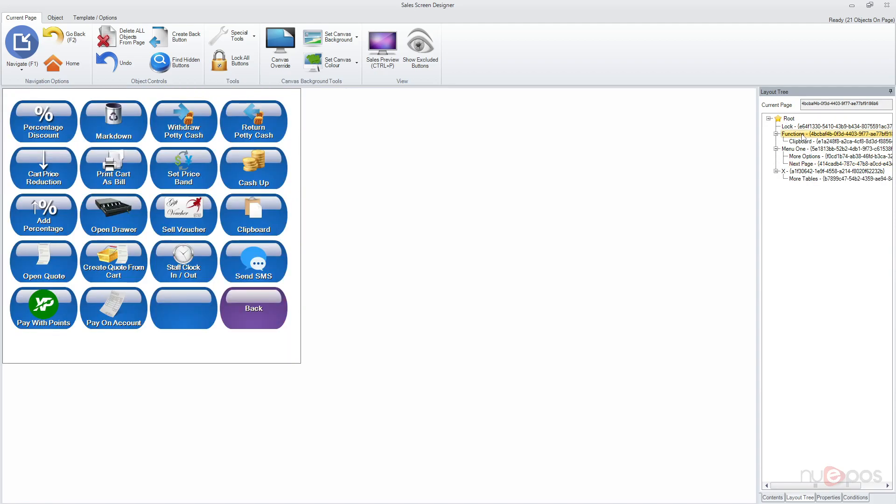
pyautogui.click(68, 125)
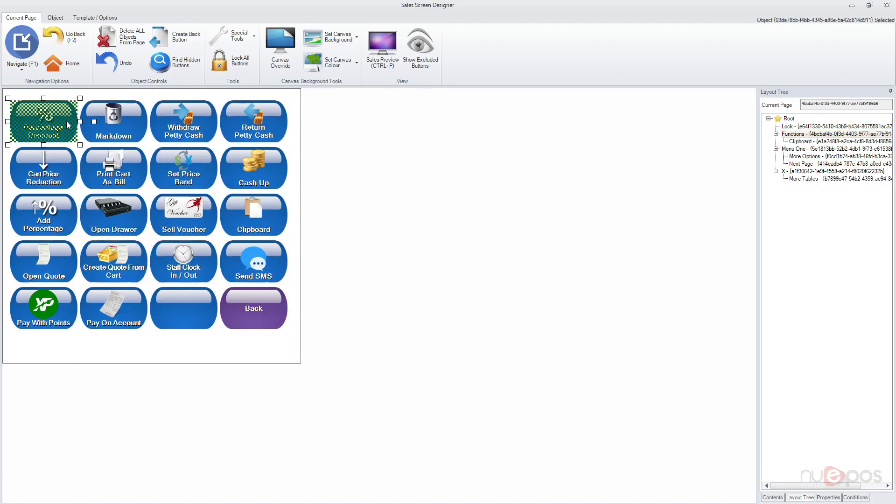
pyautogui.click(773, 497)
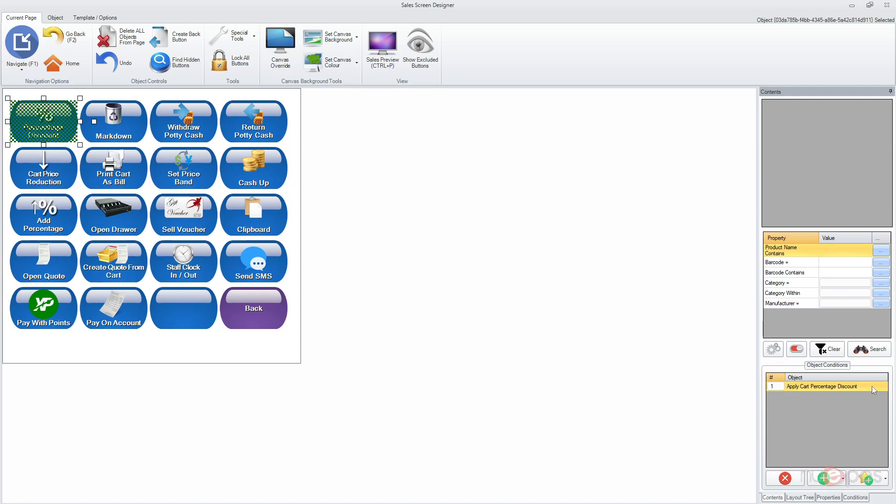
# - Leave the designer for Sales Mode and add Object Example 1 and Object Example 2 twice each from Menu One
pyautogui.click(887, 6)
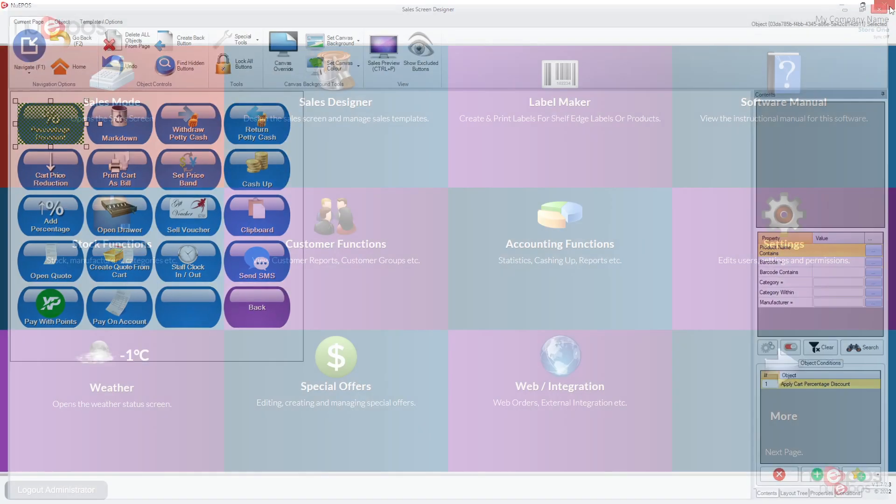
pyautogui.click(112, 96)
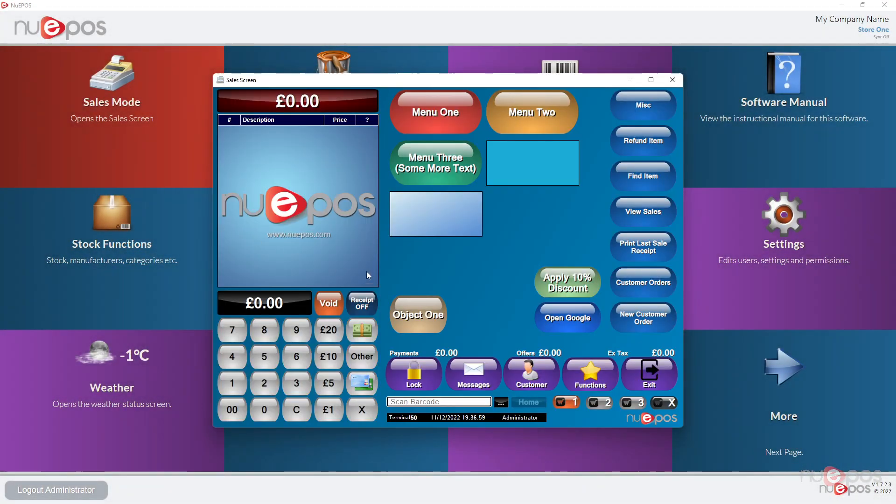
pyautogui.click(473, 113)
pyautogui.click(496, 116)
pyautogui.click(500, 114)
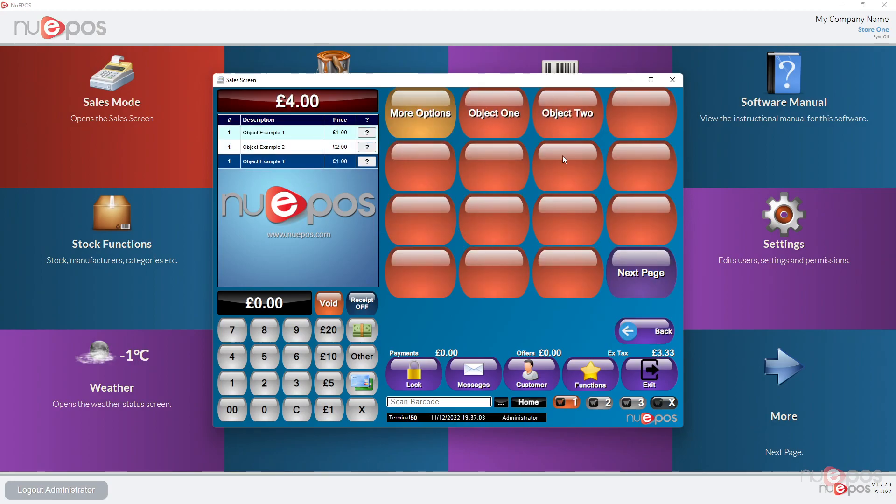
pyautogui.click(640, 331)
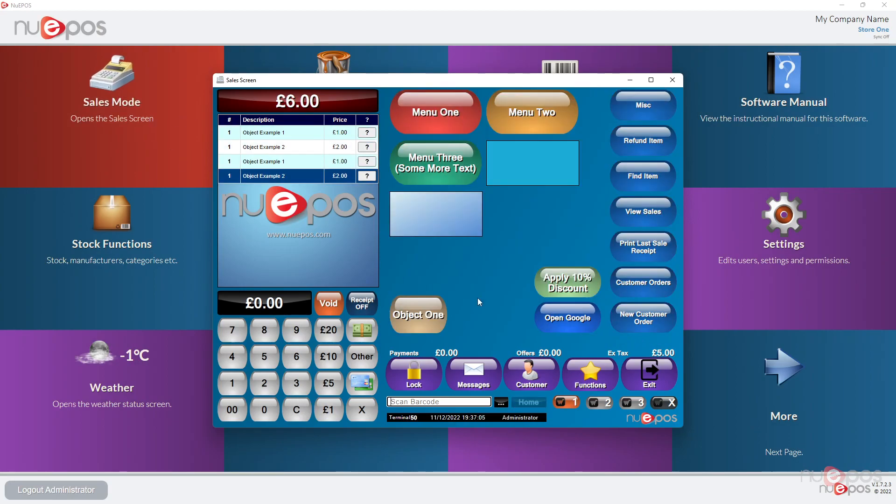
# - Apply a 10 percent discount to the sale through the Functions page's Percentage Discount, with the reason Product Damaged
pyautogui.click(595, 378)
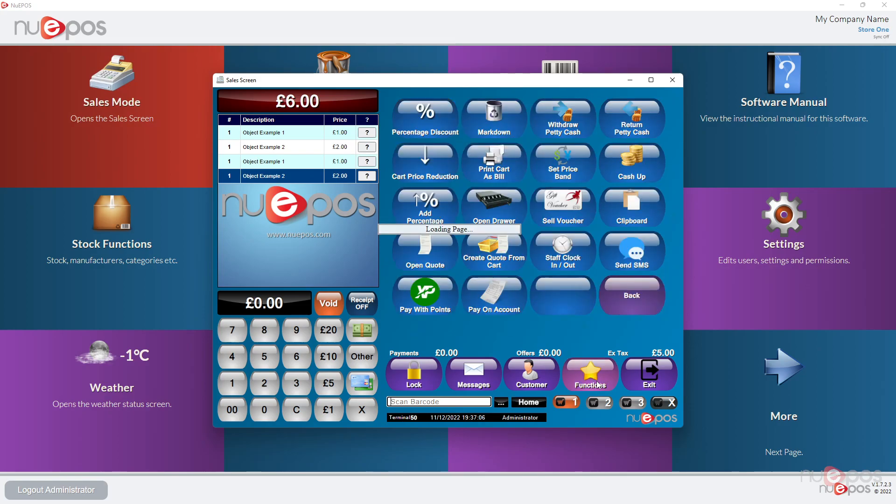
pyautogui.click(429, 124)
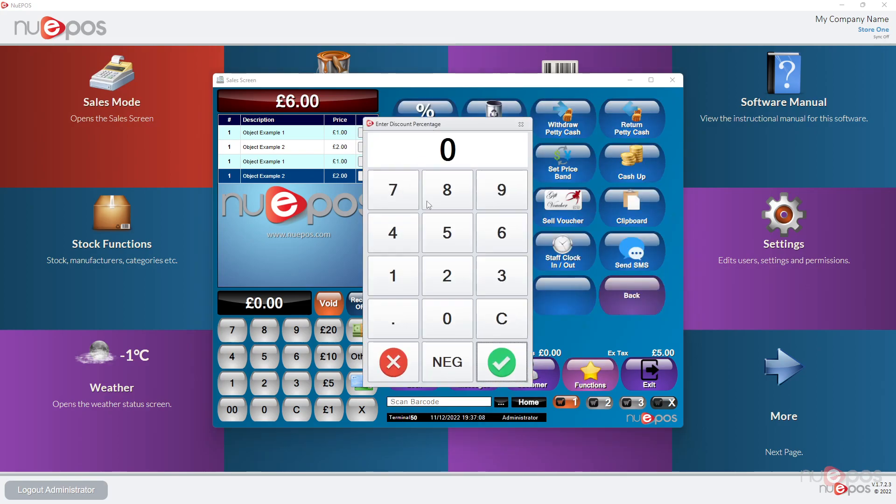
pyautogui.click(406, 290)
pyautogui.click(455, 323)
pyautogui.click(506, 357)
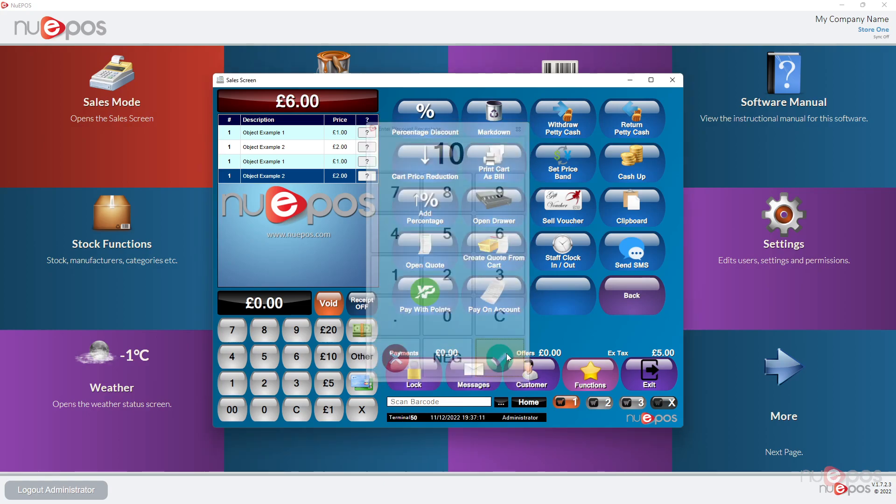
pyautogui.click(517, 355)
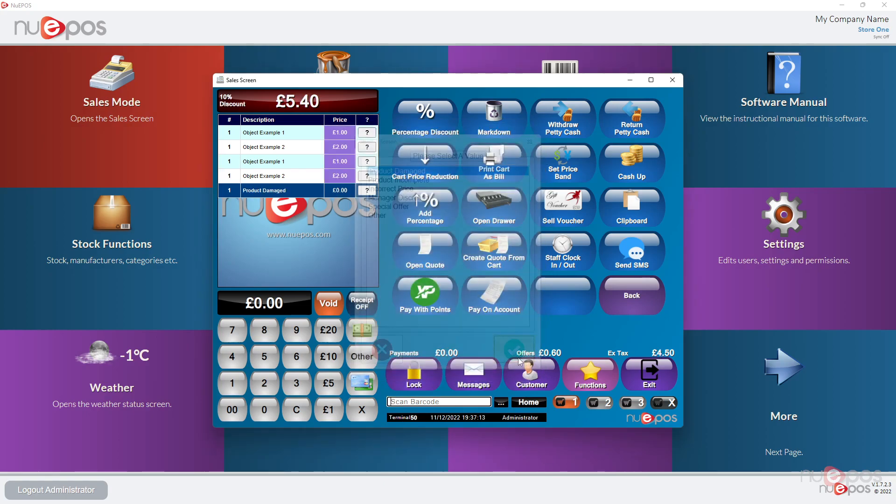
# - Remove the 10 percent discount and its Product Damaged line from the sale, and return to the start page
pyautogui.click(414, 124)
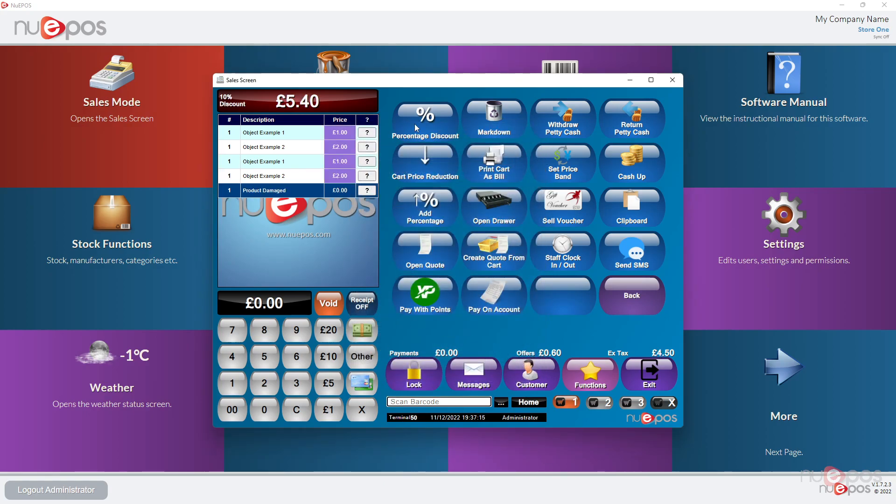
pyautogui.click(322, 305)
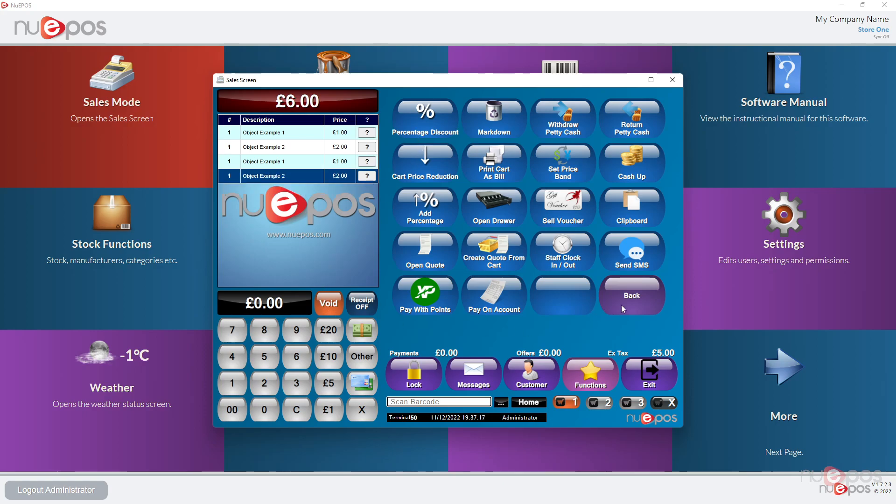
pyautogui.click(632, 299)
# - Discount the sale with the Apply 10% Discount button and cancel that discount through the Functions page's Percentage Discount
pyautogui.click(566, 286)
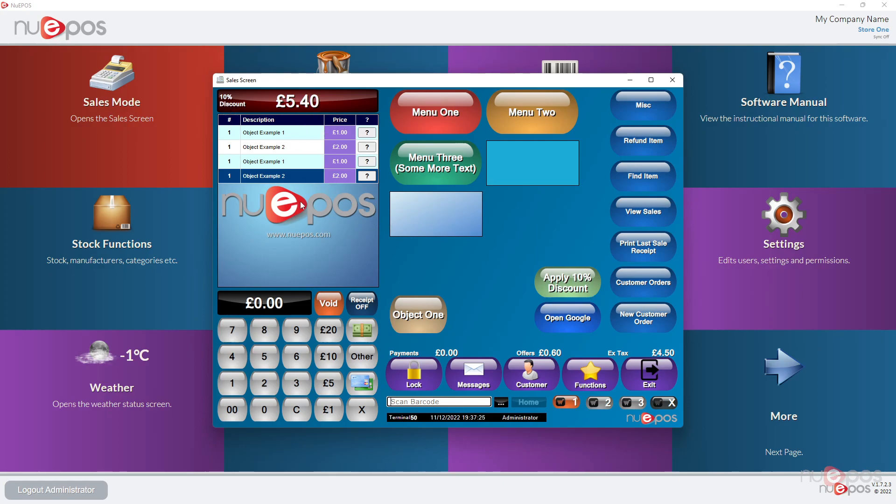
pyautogui.click(591, 378)
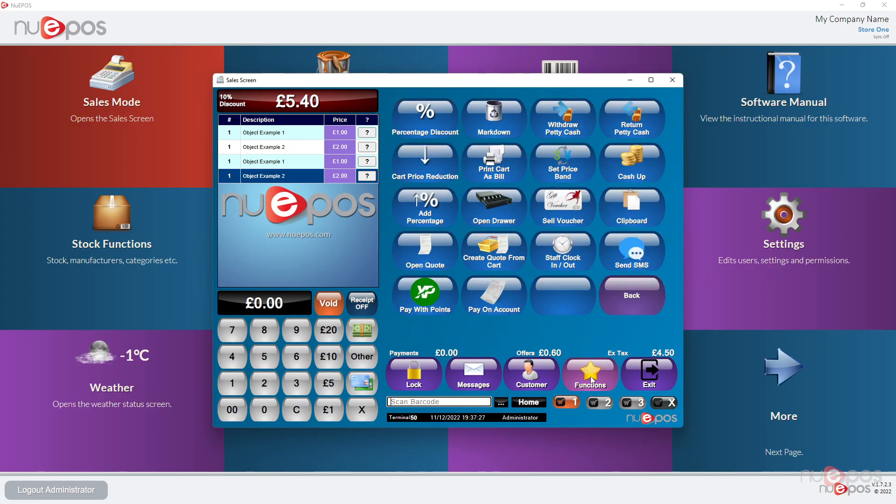
pyautogui.click(428, 129)
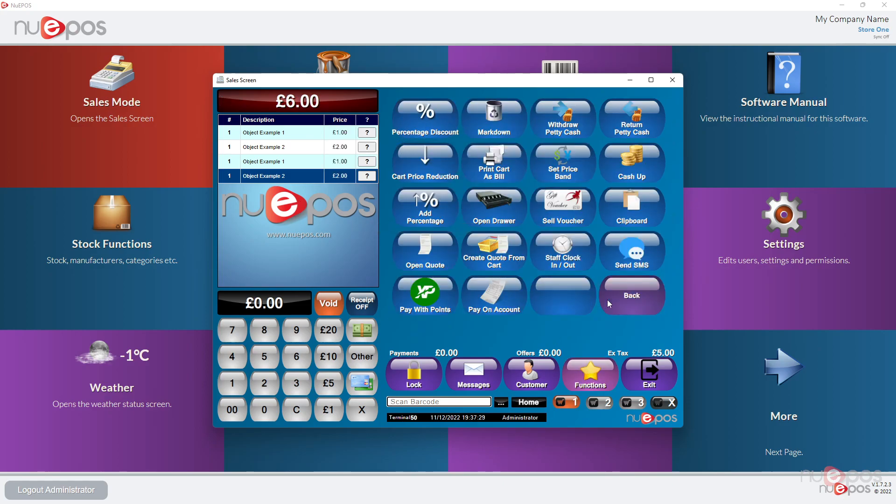
pyautogui.click(644, 300)
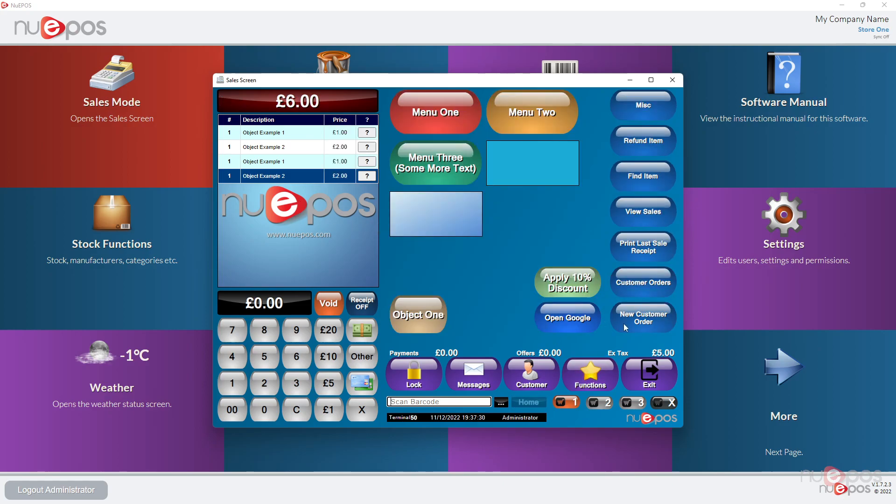
# - Leave Sales Mode for the Sales Designer and browse the functions that can be added to the Open Google button
pyautogui.click(639, 373)
pyautogui.click(338, 82)
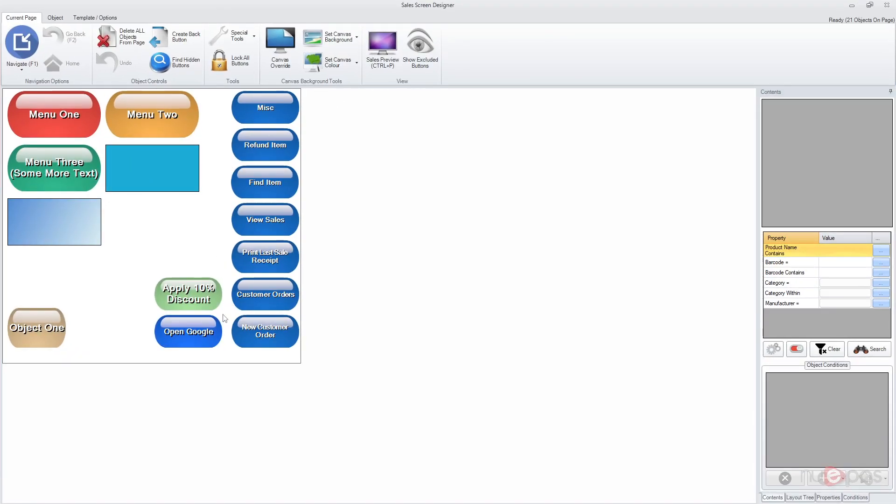
pyautogui.click(205, 334)
pyautogui.click(868, 476)
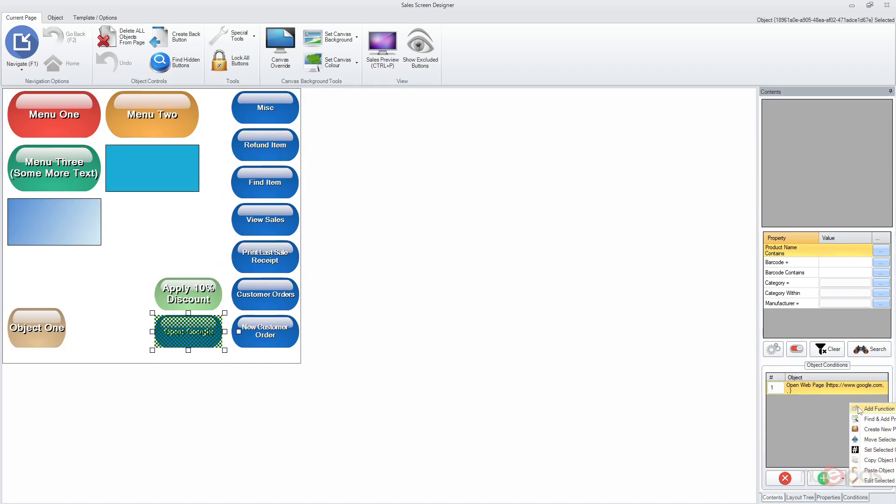
pyautogui.click(873, 412)
pyautogui.moveTo(616, 160); pyautogui.dragTo(617, 182)
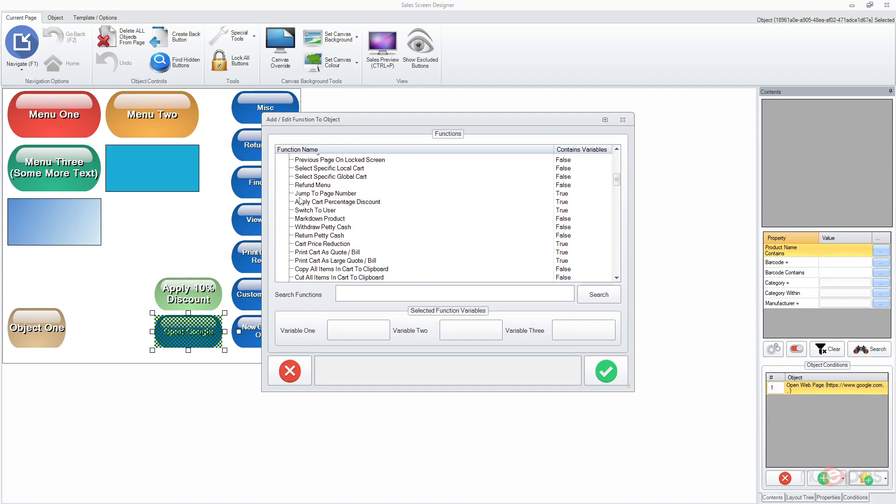
pyautogui.click(306, 371)
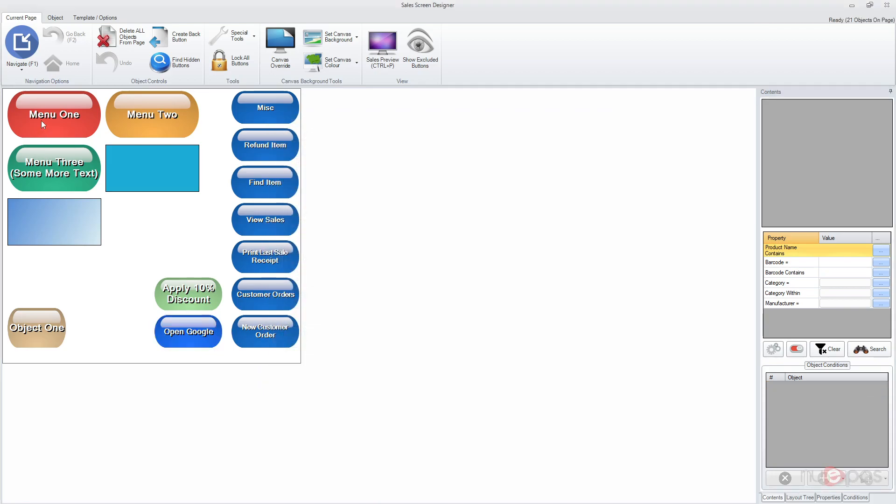
# - Create a dark teal photo button between Object One and Open Google, matching Open Google's size
pyautogui.click(200, 335)
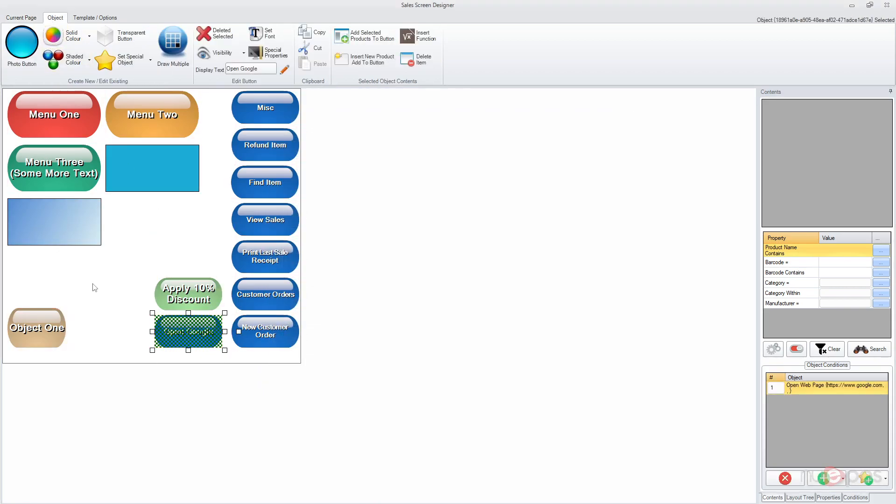
pyautogui.click(22, 44)
pyautogui.scroll(-5, 400, 254)
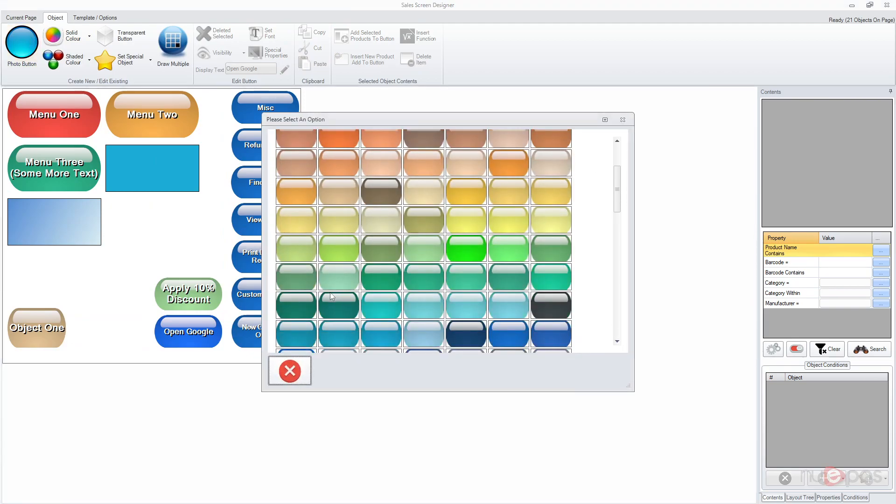
pyautogui.click(340, 284)
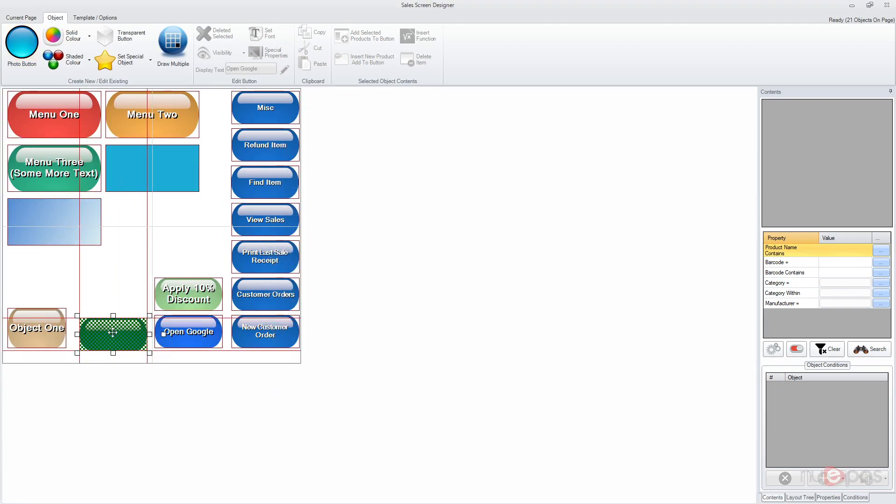
pyautogui.click(113, 331)
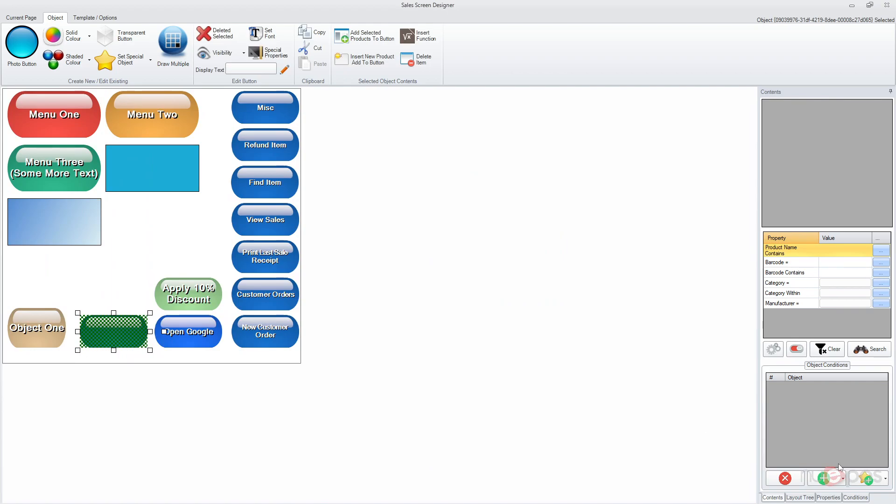
# - Start adding a function to the new teal button, search for "jump" and choose Jump To Page Number
pyautogui.click(867, 478)
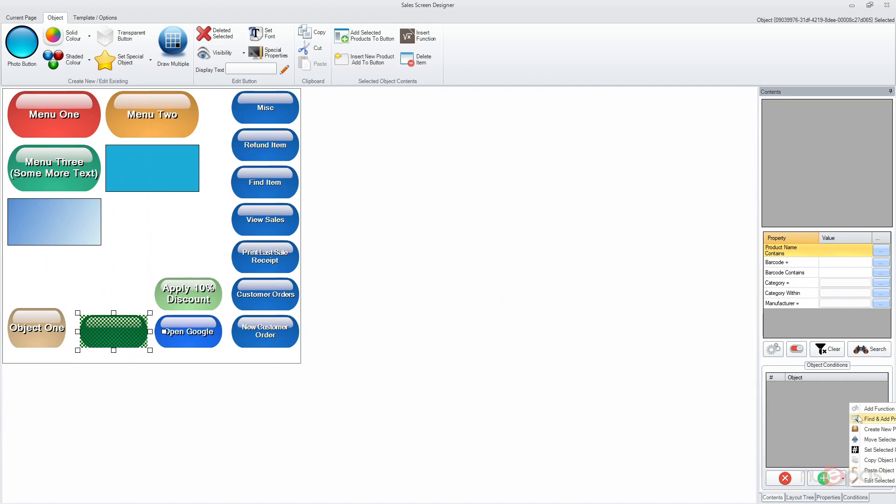
pyautogui.click(870, 411)
pyautogui.scroll(-3, 355, 272)
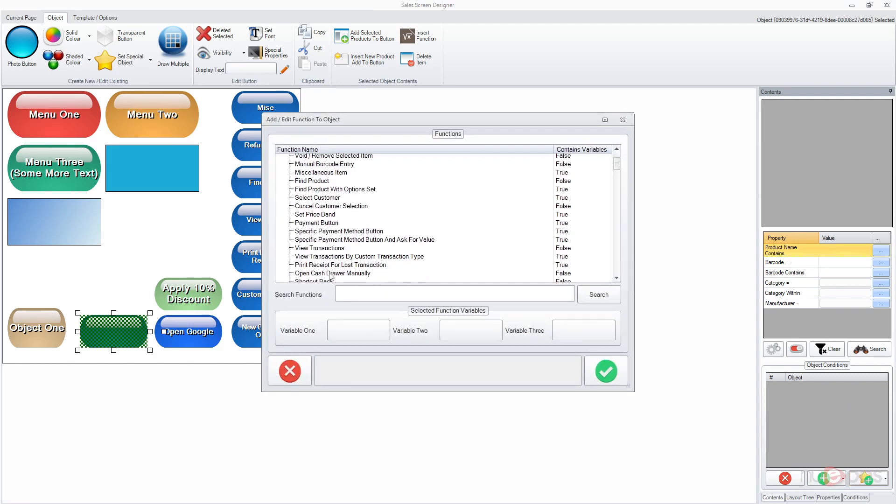
pyautogui.click(358, 293)
pyautogui.write('jump')
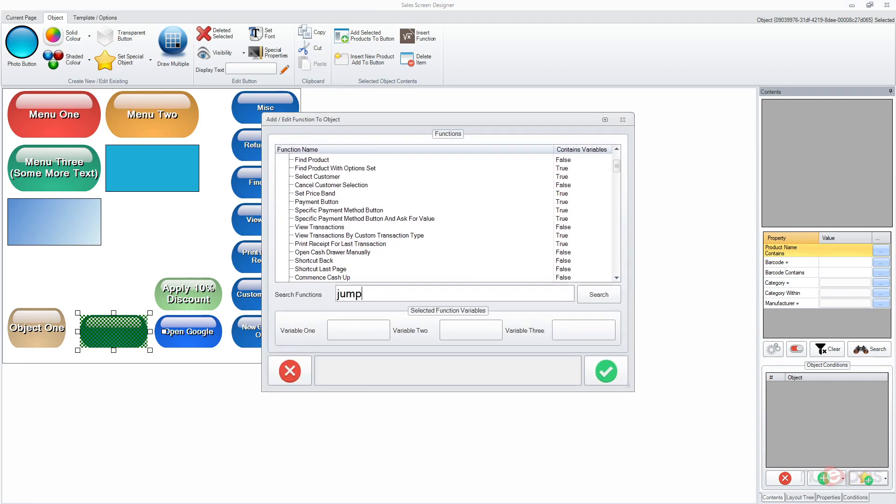
pyautogui.press('Return')
pyautogui.click(315, 173)
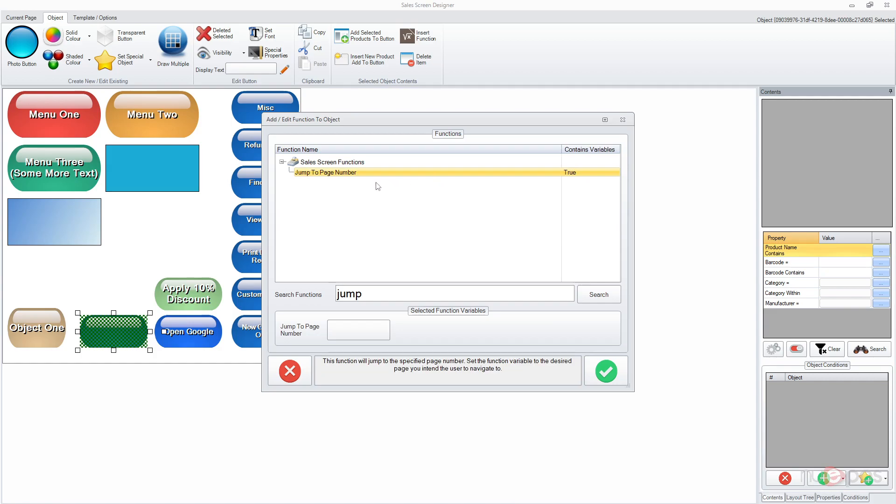
# - Set the jump function's target to the Next Page subpage under Menu One and add it to the button
pyautogui.click(383, 334)
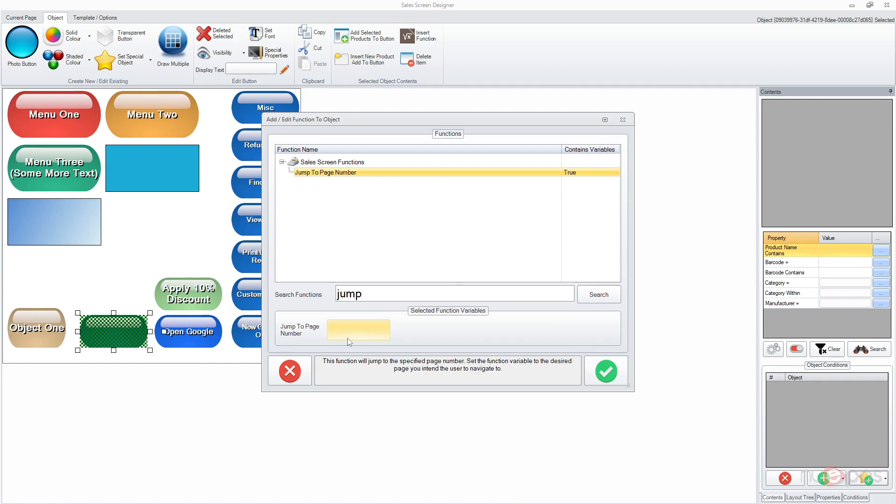
pyautogui.click(373, 330)
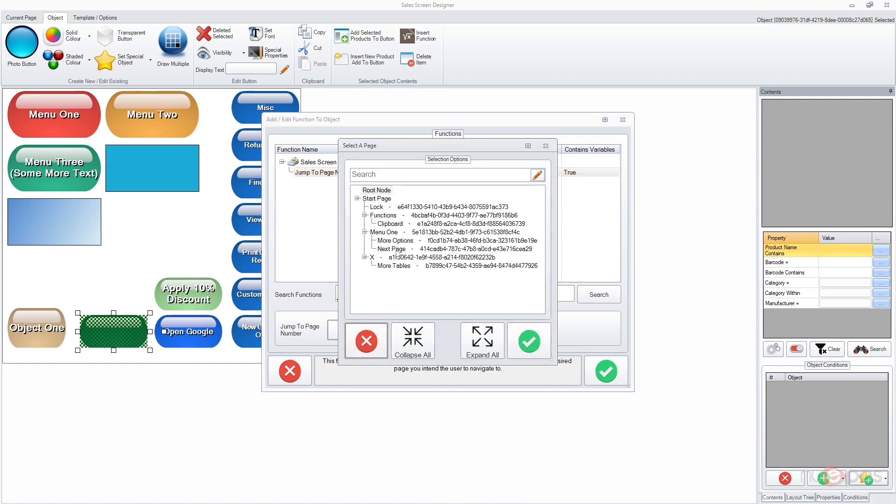
pyautogui.click(395, 250)
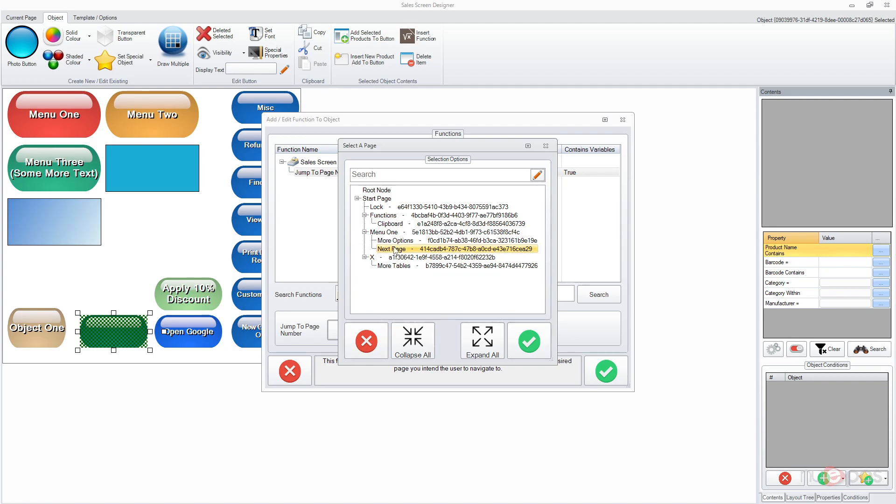
pyautogui.click(530, 340)
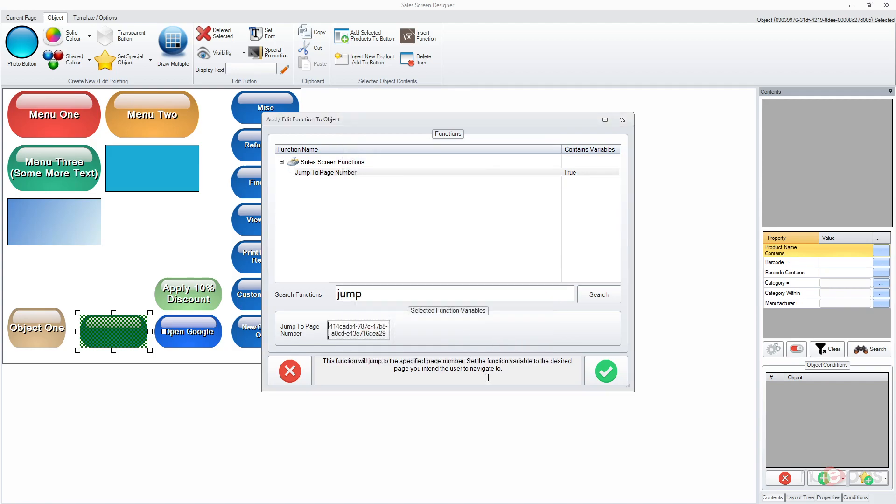
pyautogui.click(602, 376)
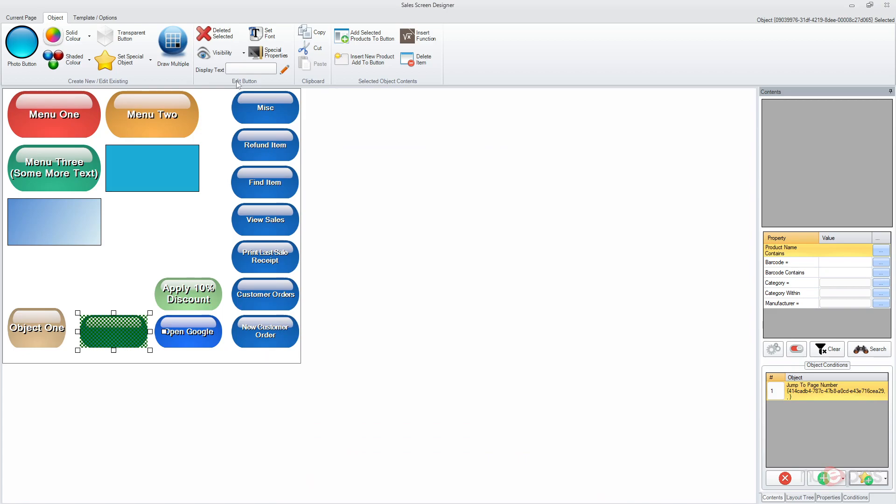
# - Label the teal button "Jump To A Page 3 Levels Deep" and extend it upward to match the top of Apply 10% Discount
pyautogui.click(241, 71)
pyautogui.write('Jump To ')
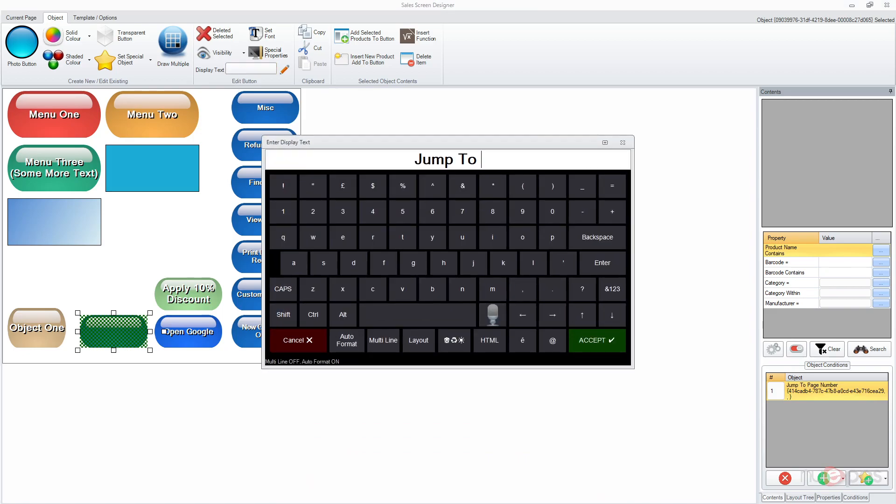
pyautogui.write('A Page ')
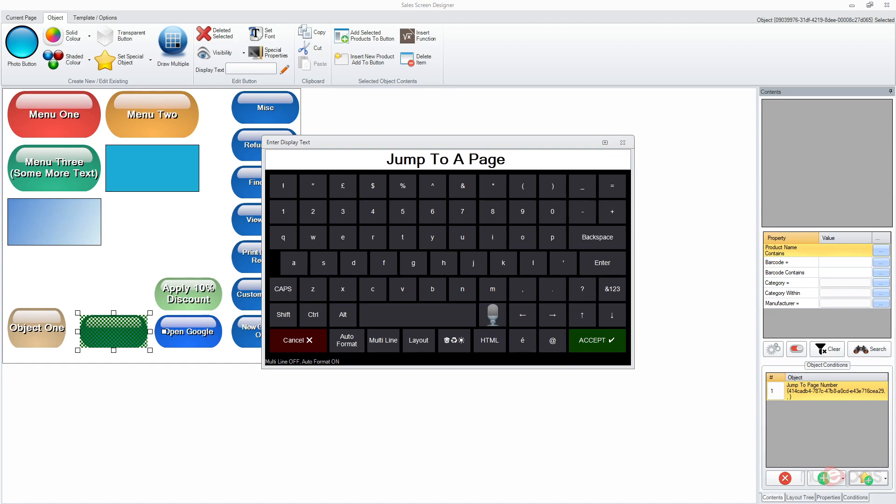
pyautogui.write('3 Levels Deep')
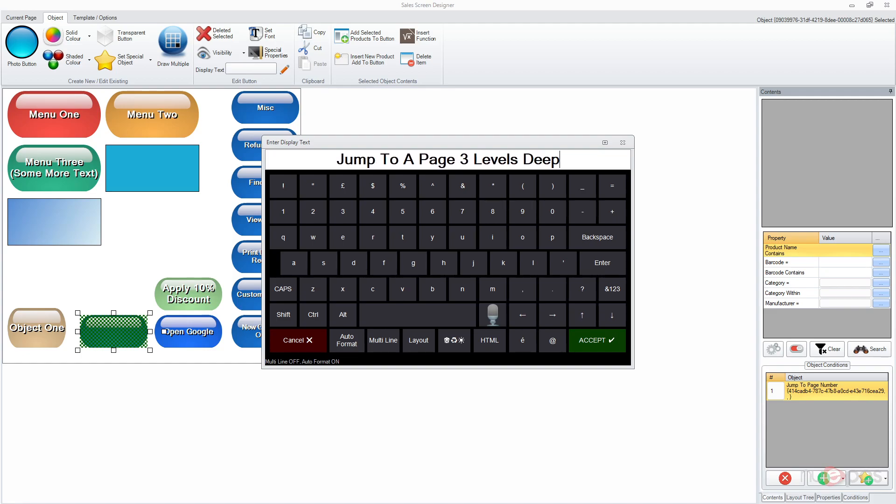
pyautogui.press('Return')
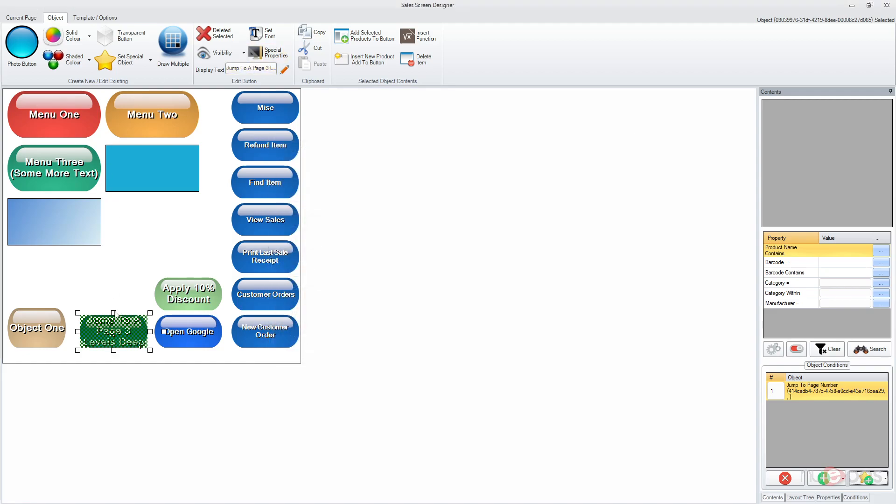
pyautogui.moveTo(112, 295); pyautogui.dragTo(112, 279)
pyautogui.click(86, 266)
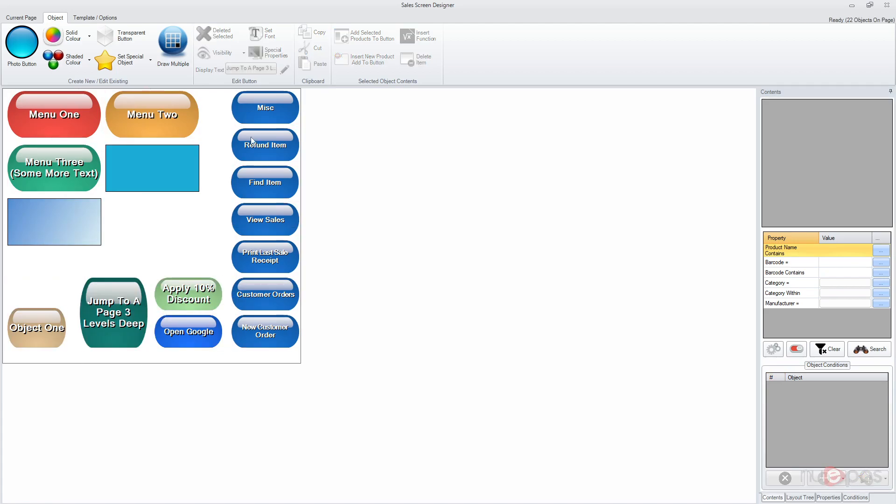
# - Switch from the designer to Sales Mode, browse Menu One's More Options and Next Page subpages, and return home
pyautogui.click(887, 5)
pyautogui.click(154, 74)
pyautogui.click(431, 112)
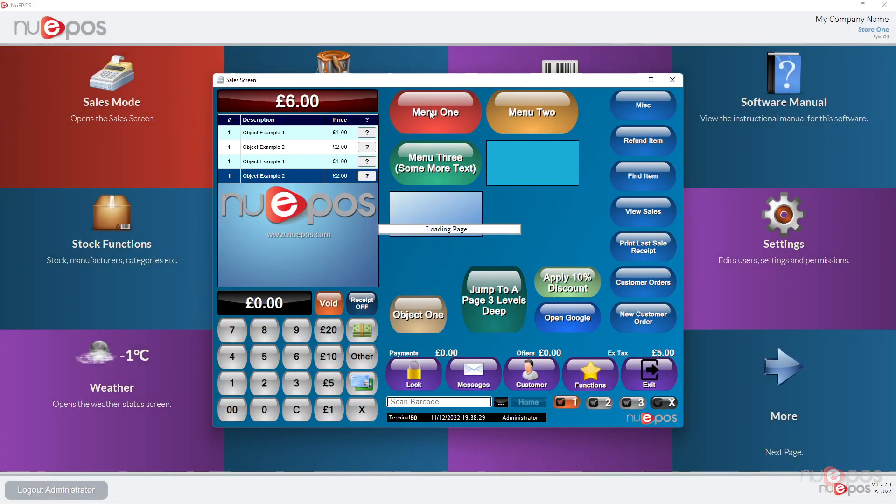
pyautogui.click(427, 121)
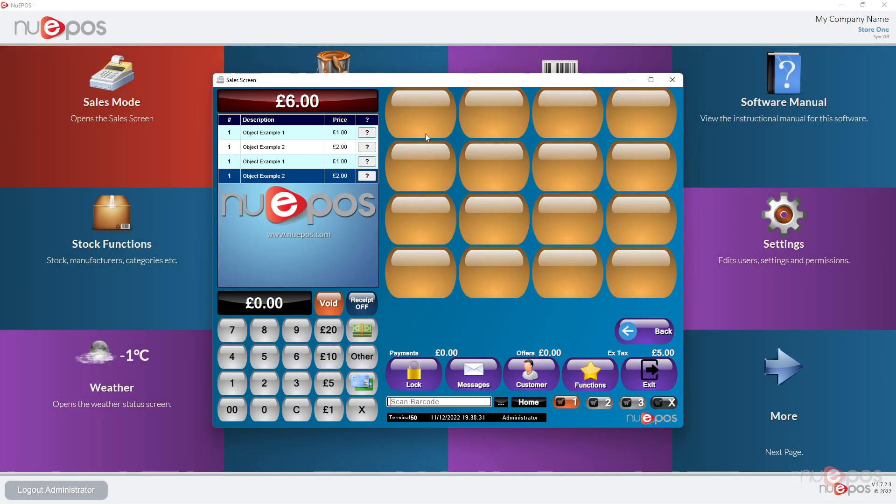
pyautogui.click(636, 326)
pyautogui.click(637, 275)
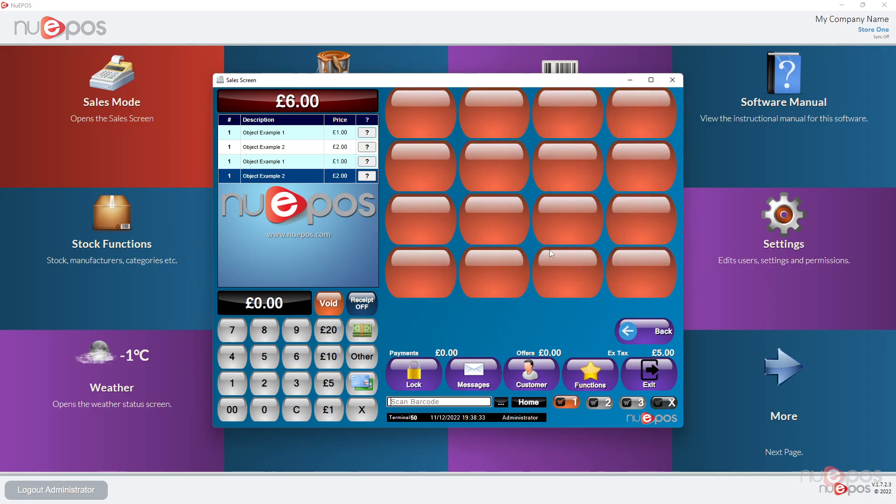
pyautogui.click(536, 401)
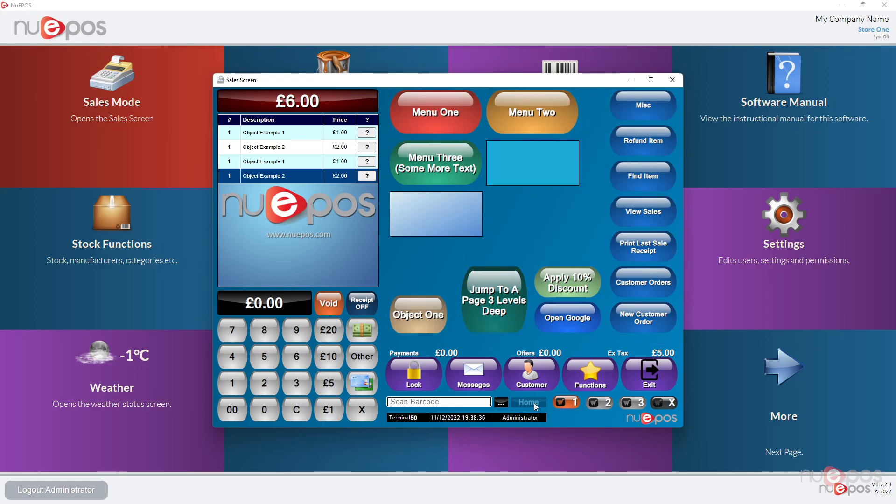
# - Test the Jump To A Page 3 Levels Deep button, go back to the start page and void the selected sale item
pyautogui.click(496, 309)
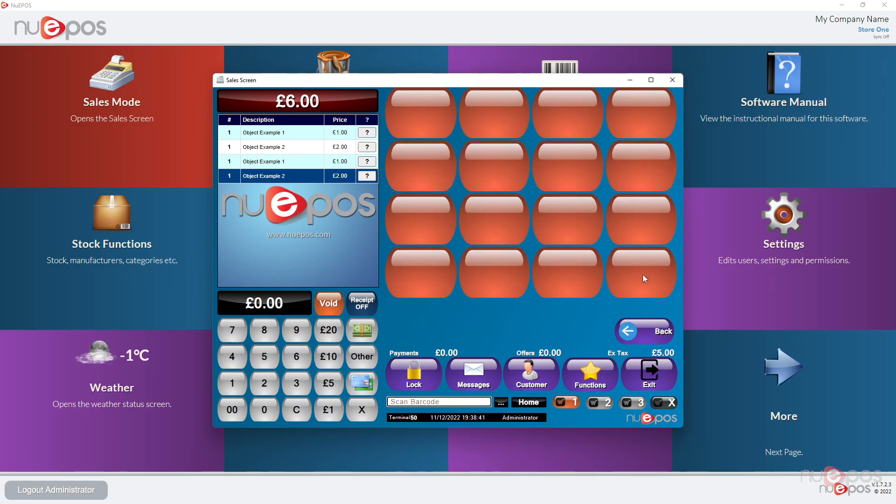
pyautogui.click(653, 331)
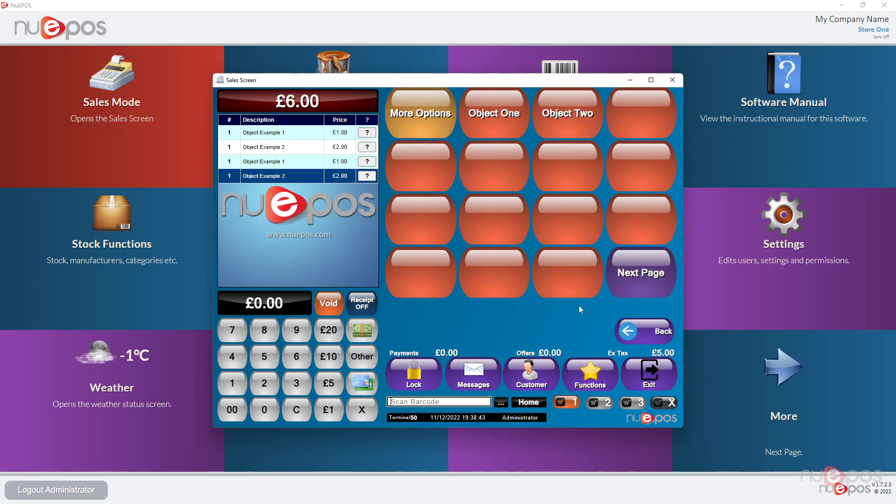
pyautogui.click(621, 337)
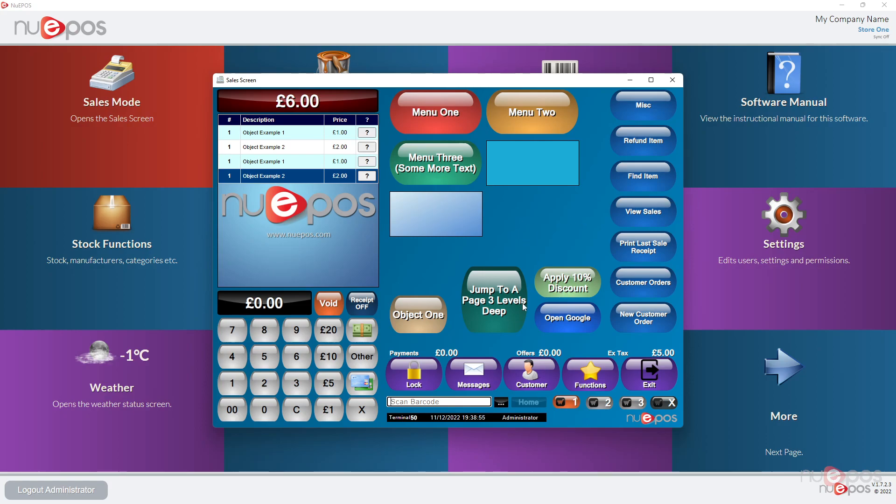
pyautogui.click(327, 304)
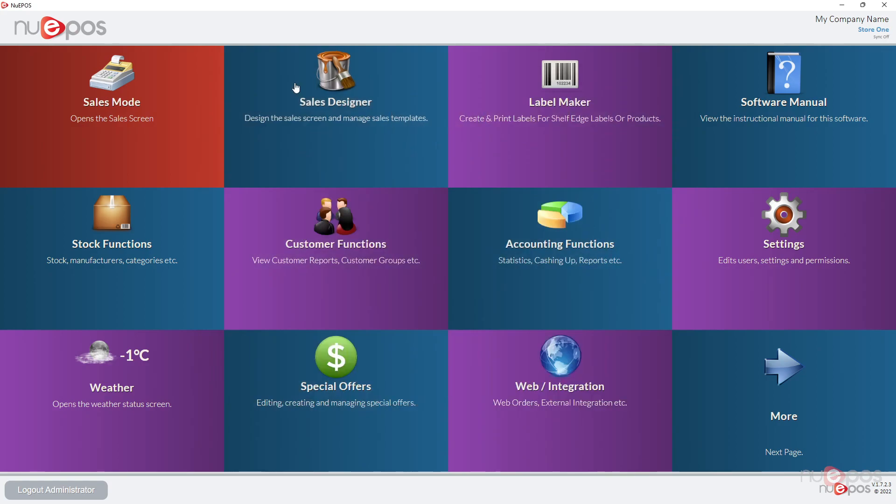
# - Inspect the contents of the Jump To A Page 3 Levels Deep button in the Sales Designer and close the designer
pyautogui.click(296, 87)
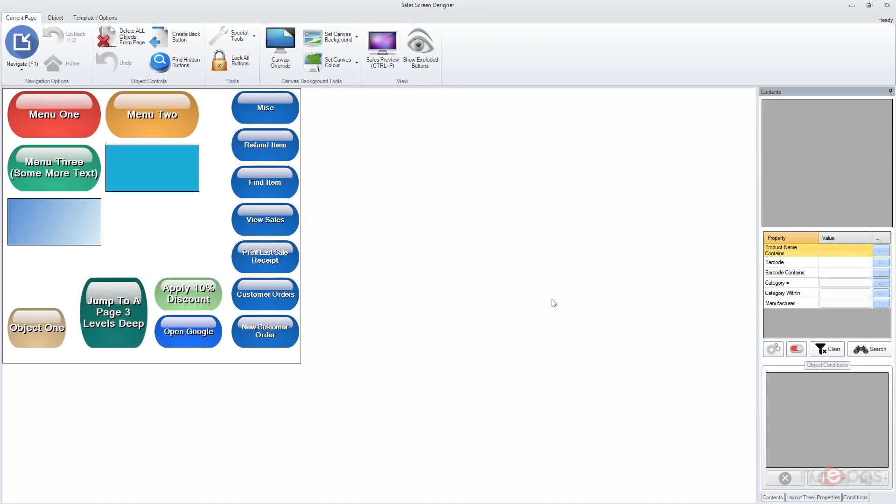
pyautogui.click(147, 301)
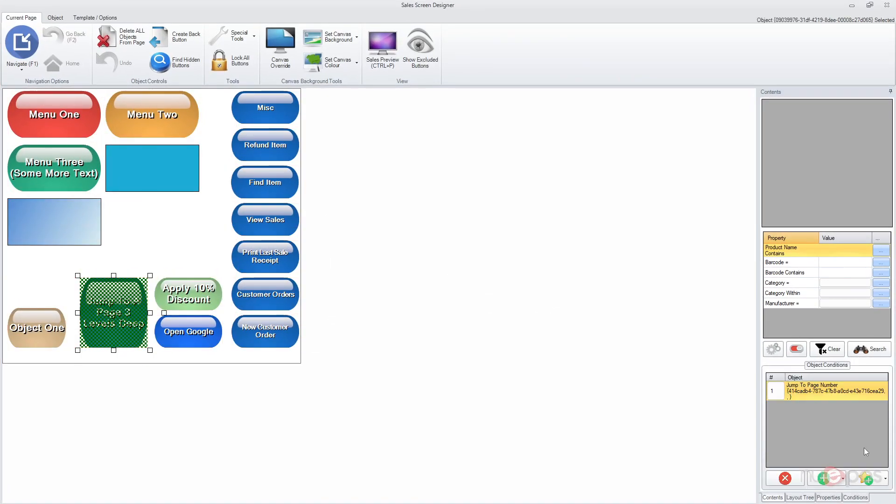
pyautogui.click(202, 244)
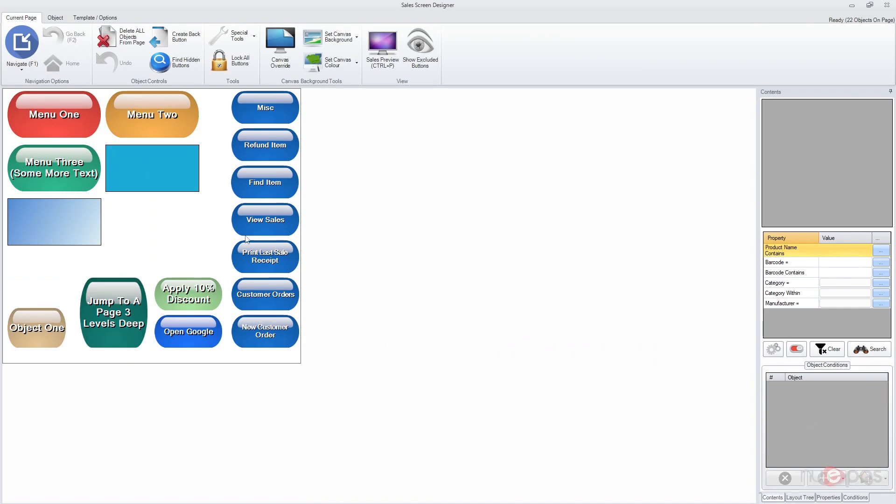
pyautogui.click(886, 5)
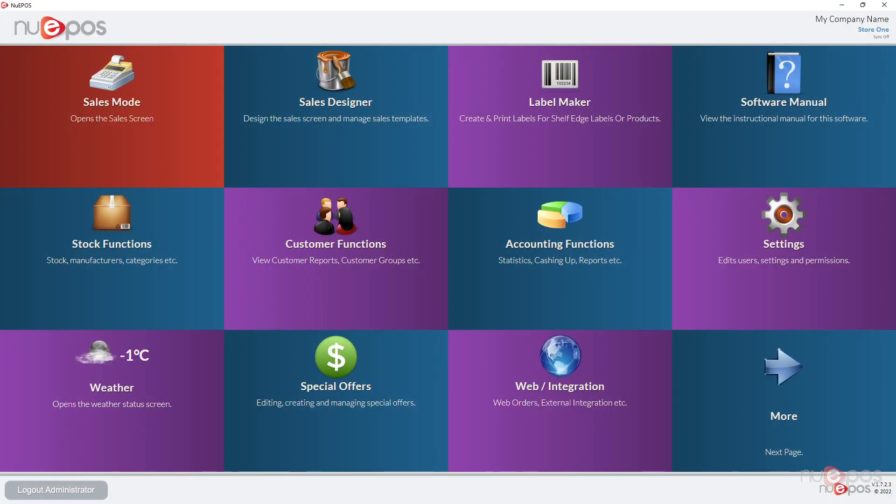